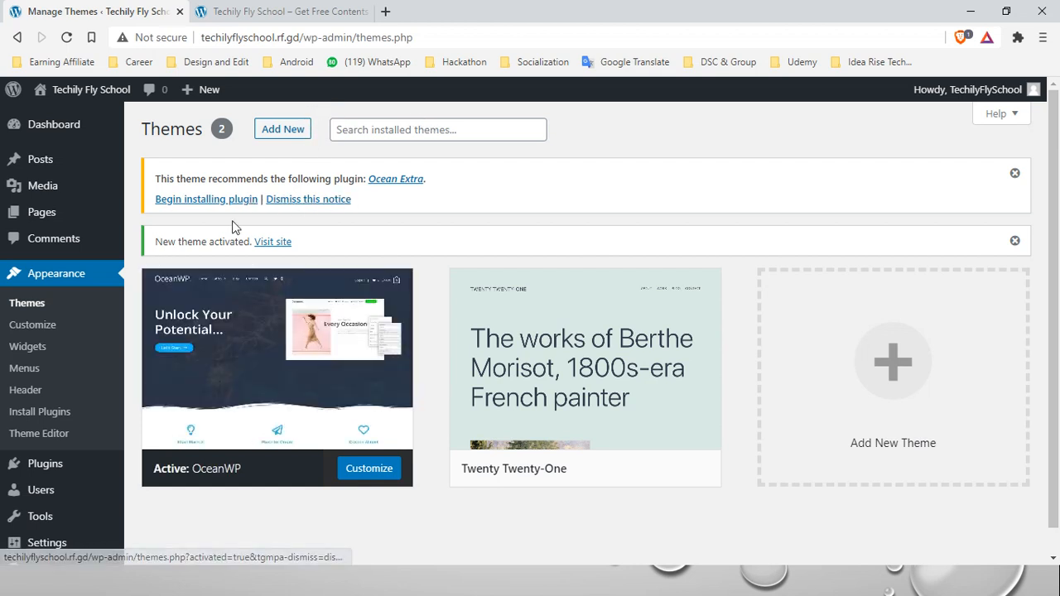
Step: Delete all installed plugins, Akismet Anti-Spam and Hello Dolly, with one bulk action
{"action": "scroll", "coordinate": [75, 248], "scroll_direction": "down", "scroll_amount": 1}
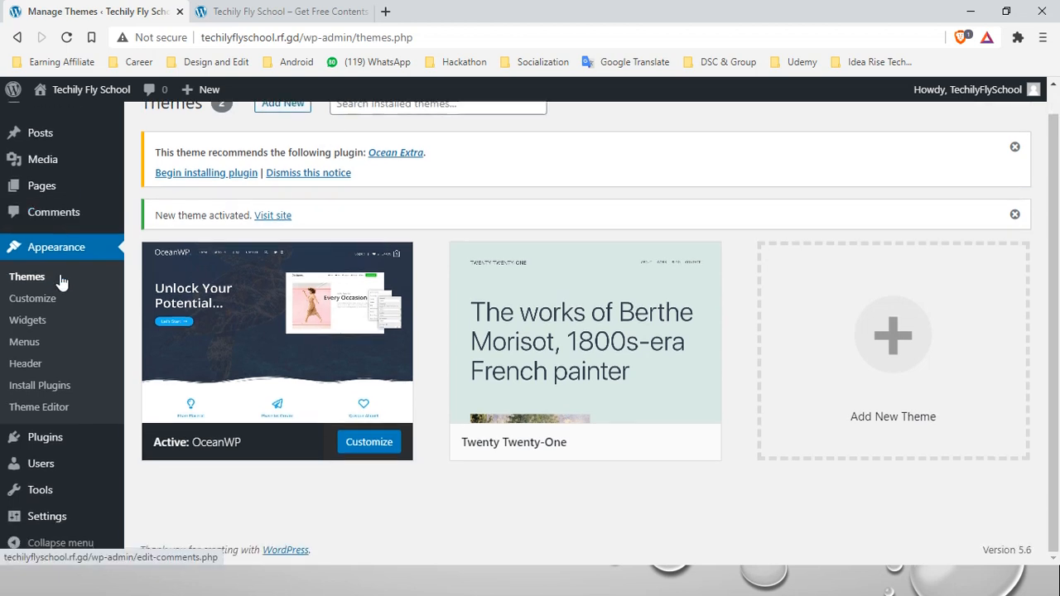
{"action": "left_click", "coordinate": [41, 445]}
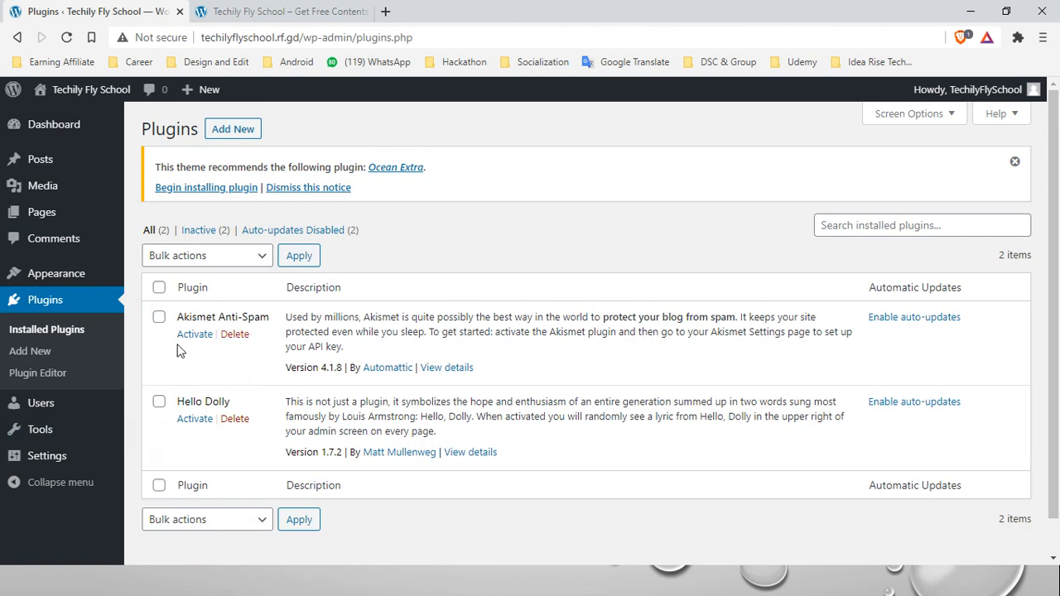
{"action": "left_click", "coordinate": [159, 289]}
{"action": "left_click", "coordinate": [196, 257]}
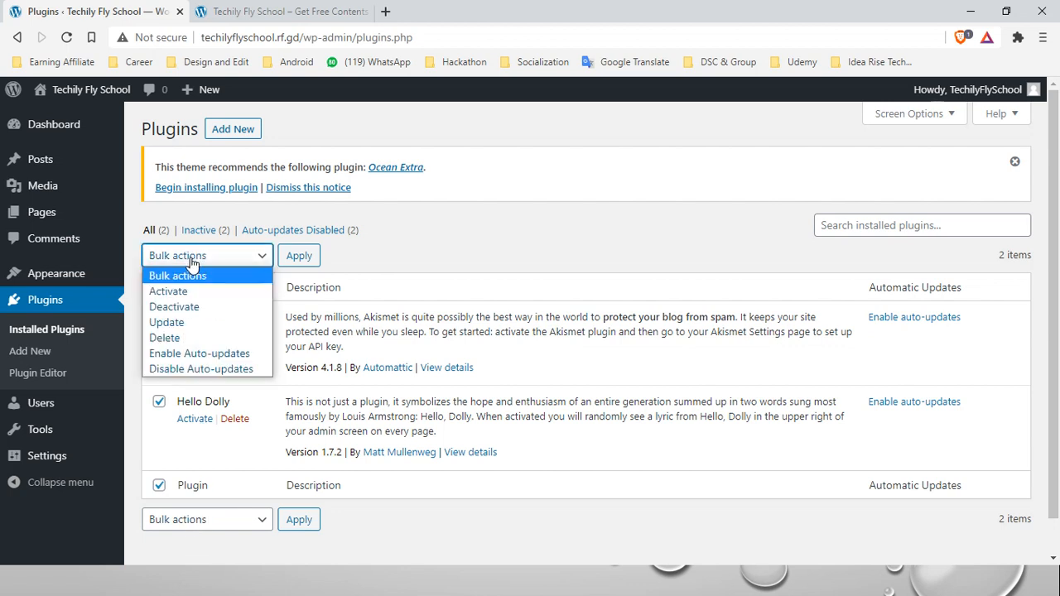
{"action": "left_click", "coordinate": [170, 338]}
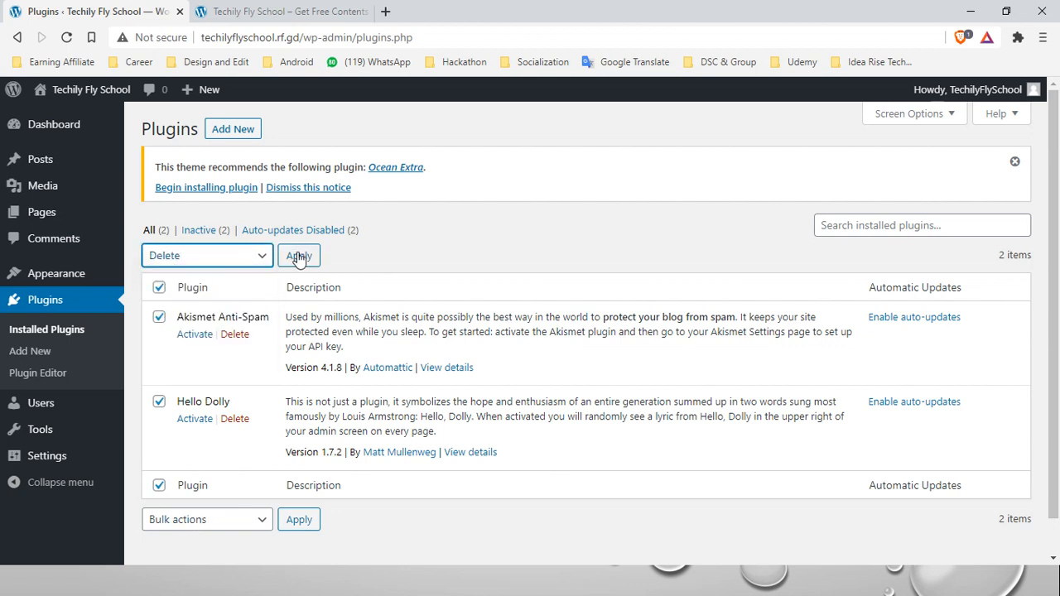
{"action": "left_click", "coordinate": [300, 256]}
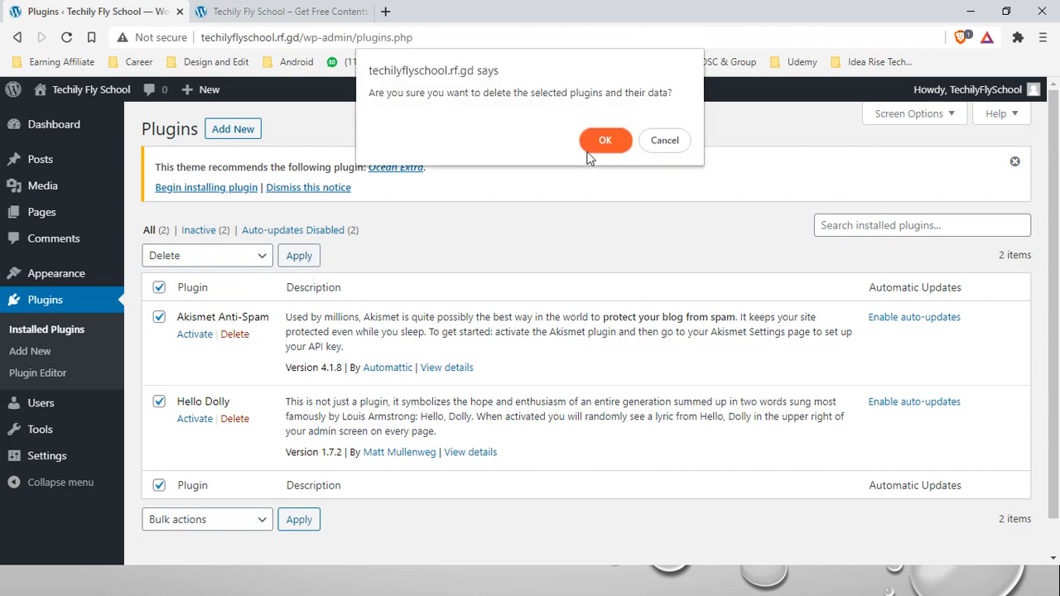
{"action": "left_click", "coordinate": [605, 140]}
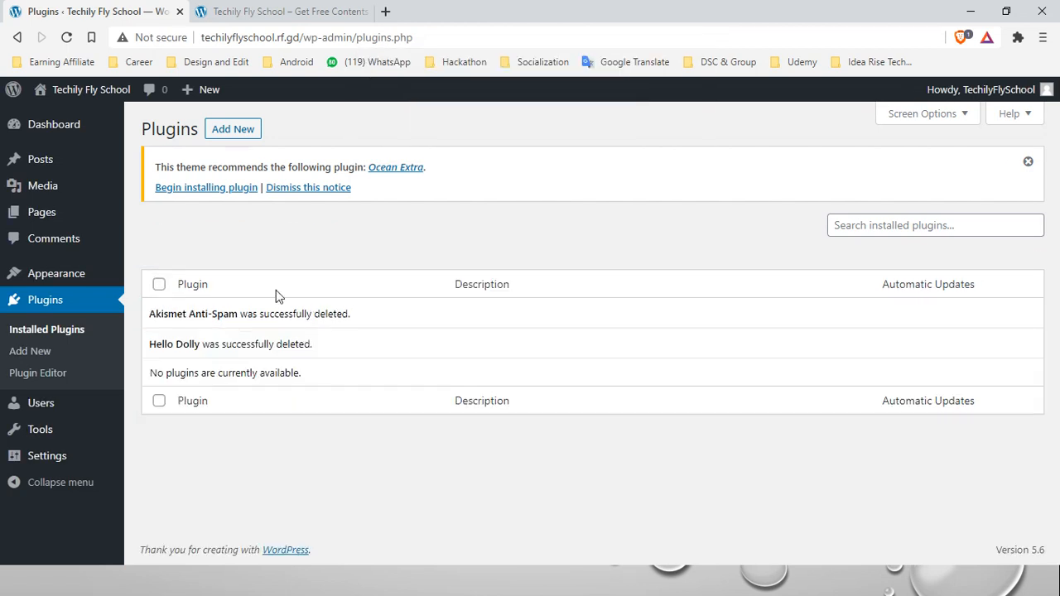
Step: Install the theme's recommended Ocean Extra plugin and skip the OceanWP setup wizard on the installed plugins page
{"action": "left_click", "coordinate": [217, 191]}
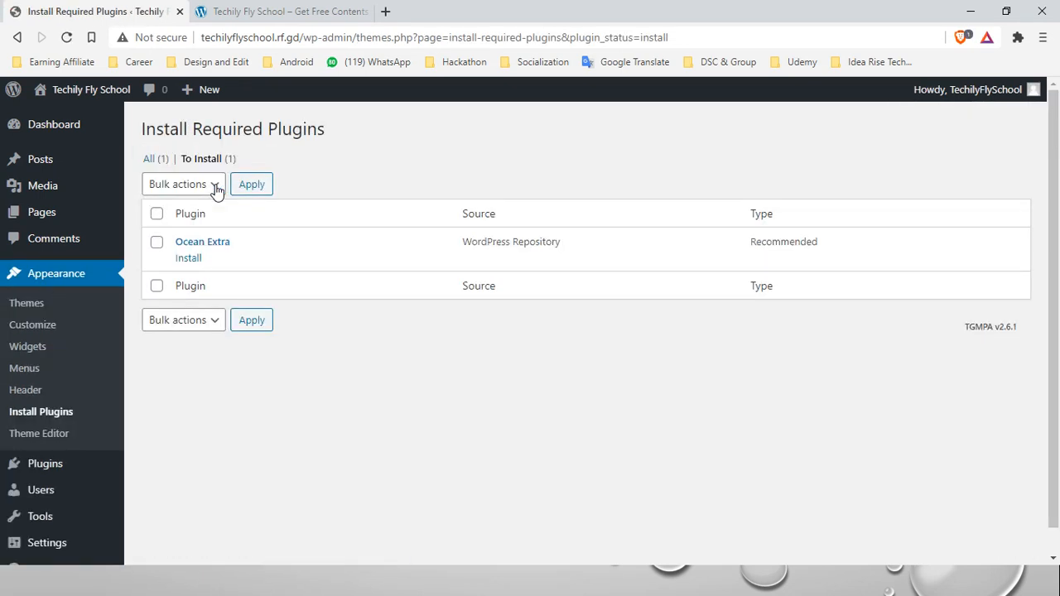
{"action": "left_click", "coordinate": [189, 259]}
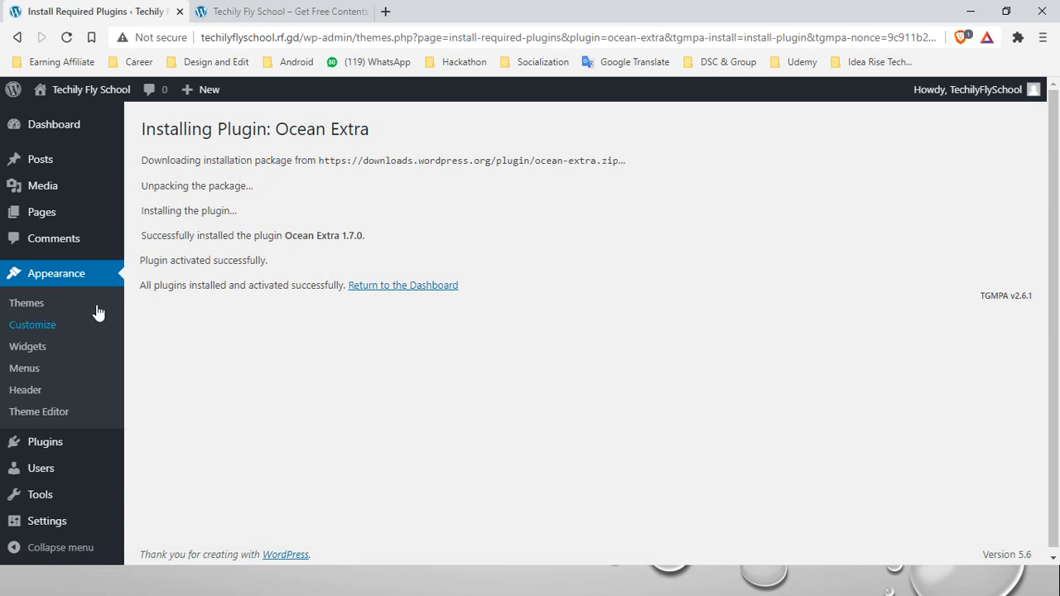
{"action": "left_click", "coordinate": [33, 446]}
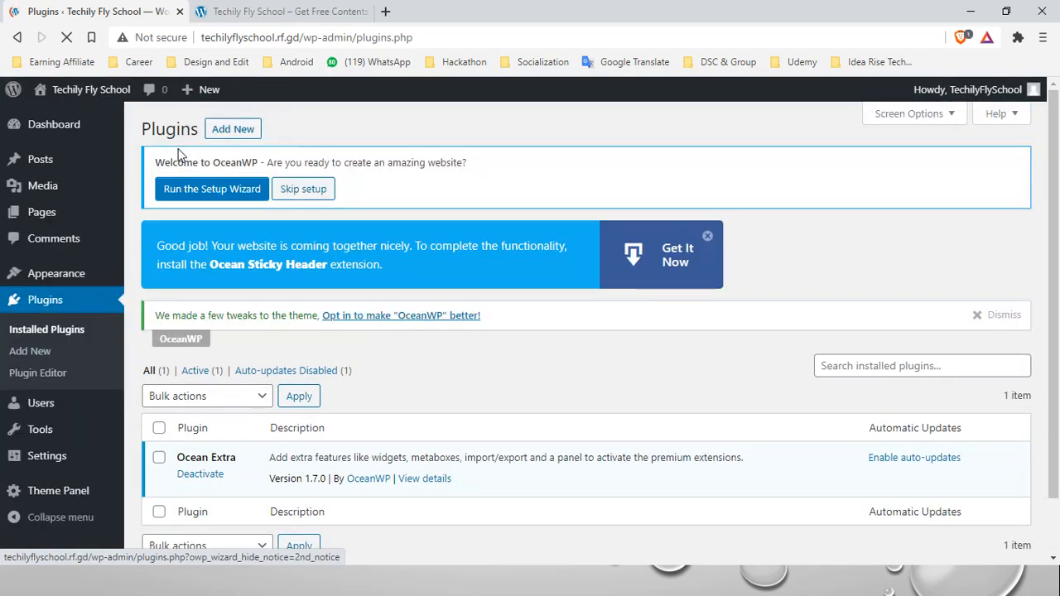
{"action": "left_click", "coordinate": [305, 191]}
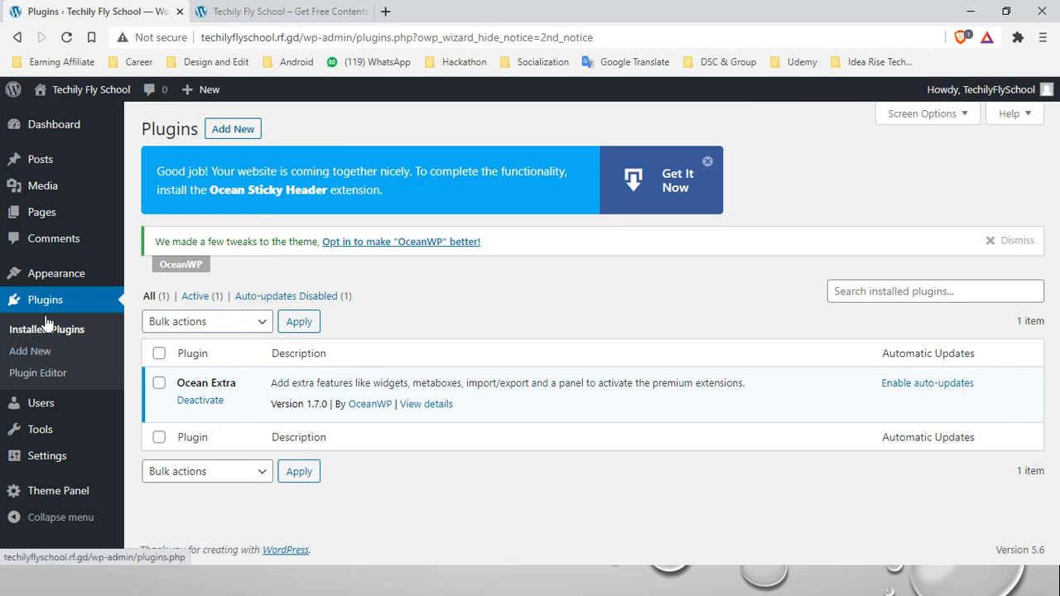
Step: Search the new plugins for "classic editor" and install Classic Editor and Advanced Editor Tools
{"action": "left_click", "coordinate": [23, 355]}
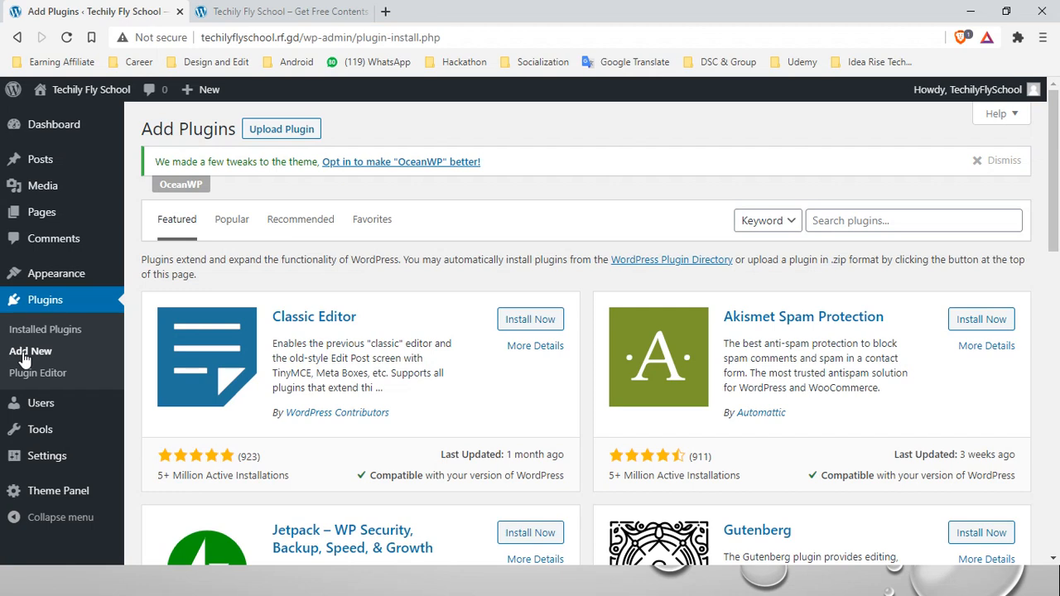
{"action": "left_click", "coordinate": [870, 222]}
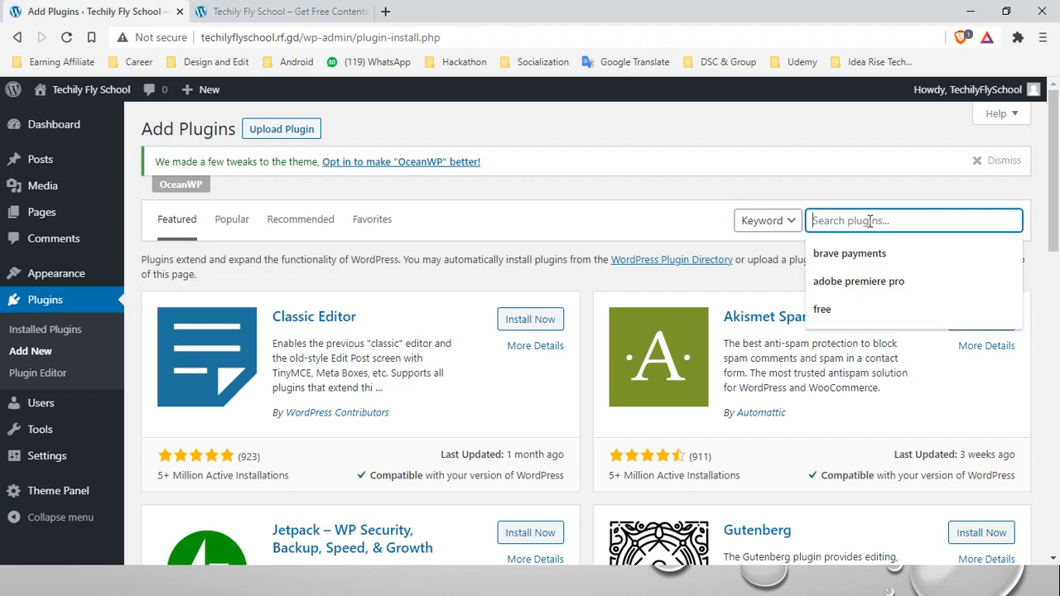
{"action": "type", "text": "classic ed"}
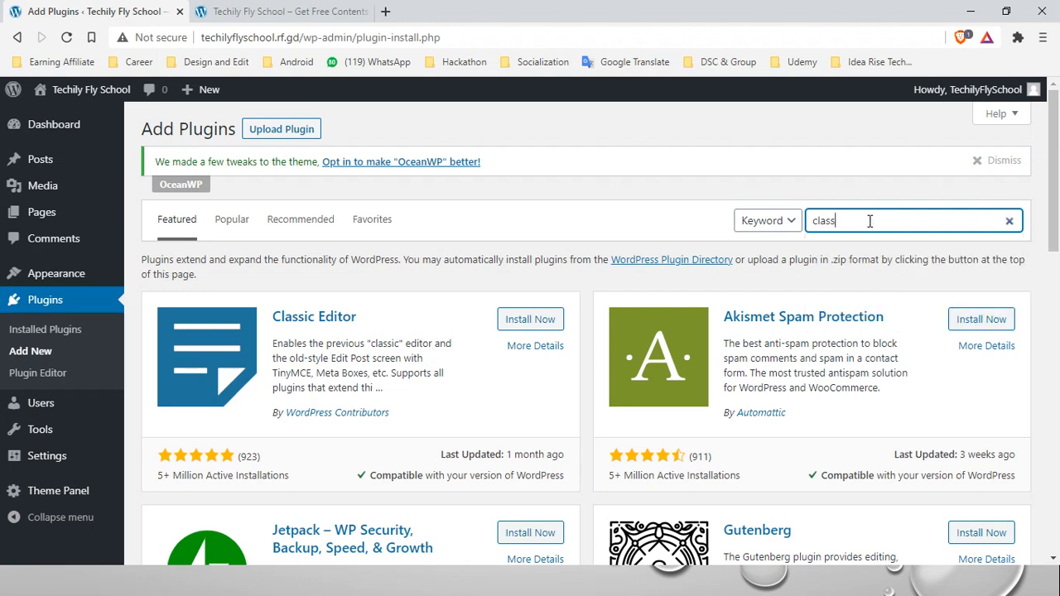
{"action": "type", "text": "itor"}
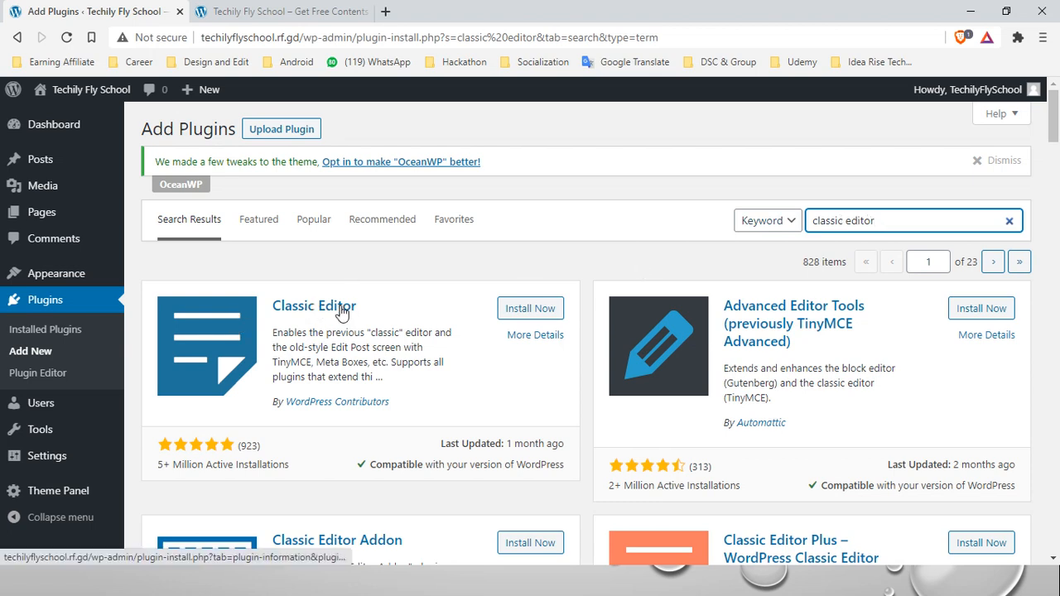
{"action": "left_click", "coordinate": [539, 311]}
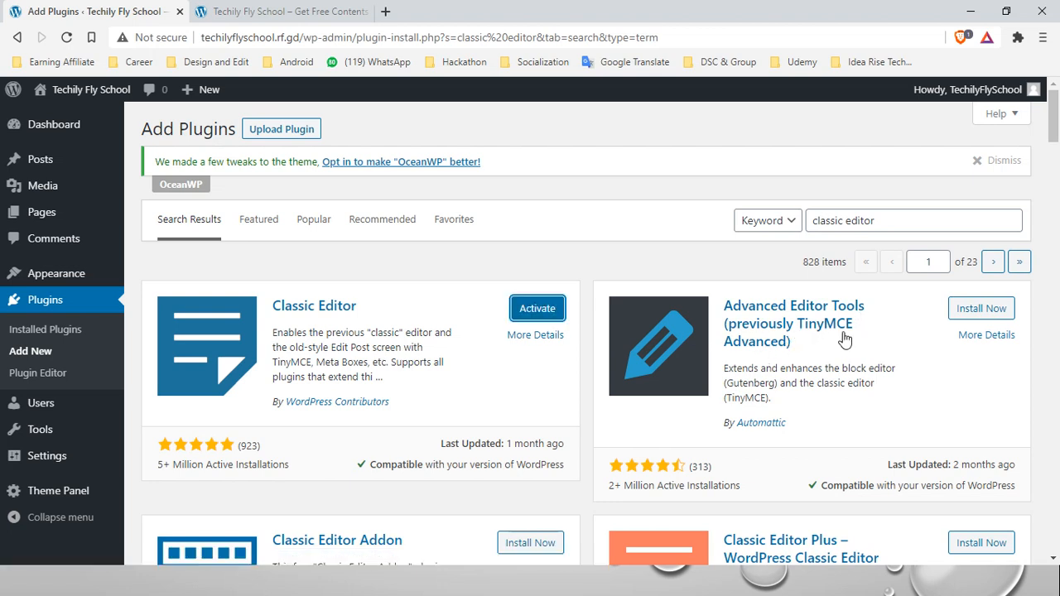
{"action": "left_click", "coordinate": [977, 320]}
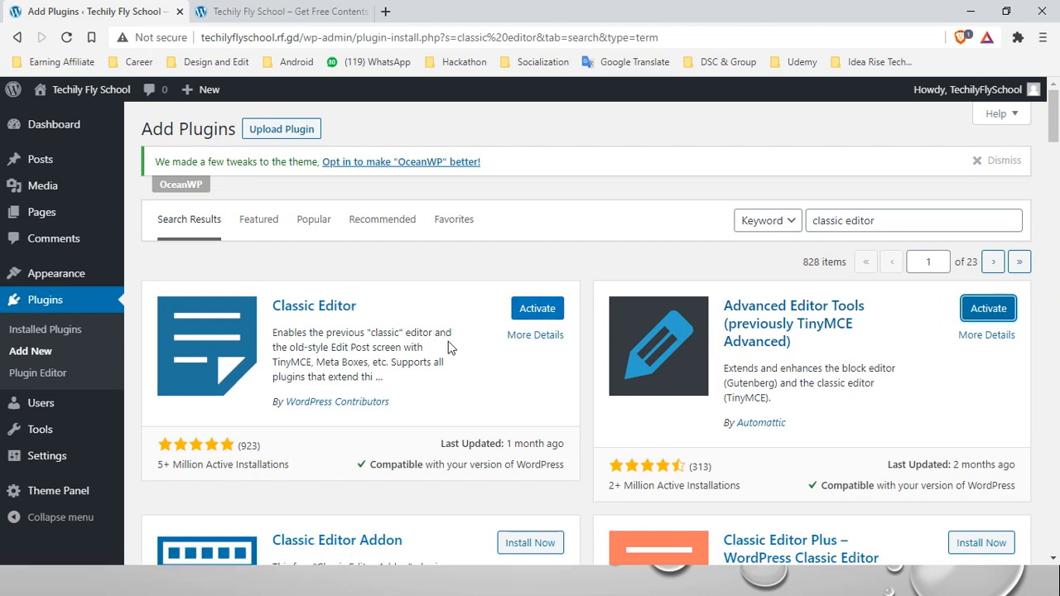
Step: Search the plugins for "oceanwp" and install Ocean Social Sharing
{"action": "left_click", "coordinate": [896, 217]}
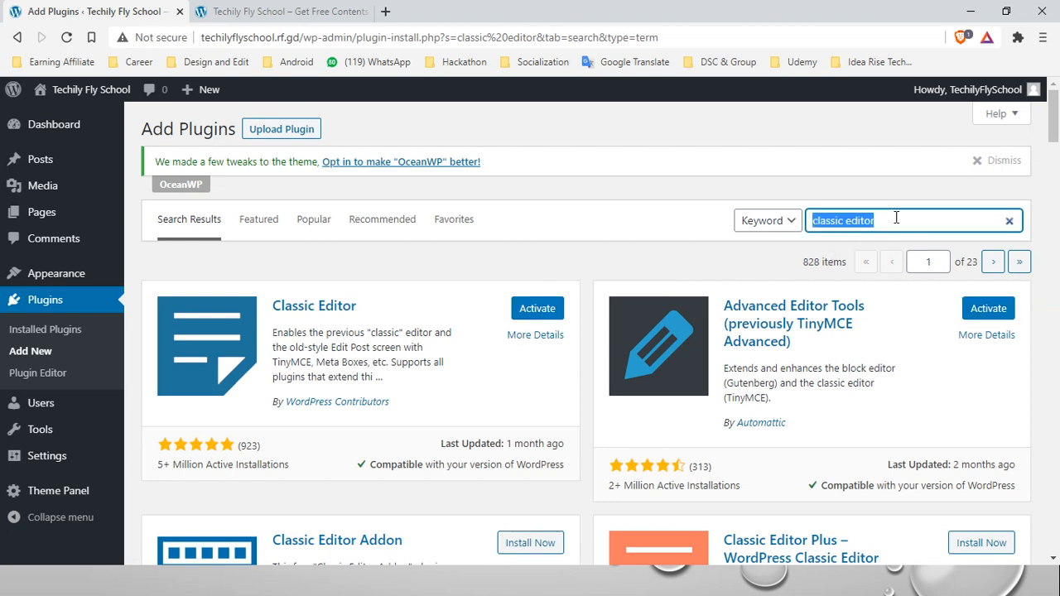
{"action": "type", "text": "oceanwp"}
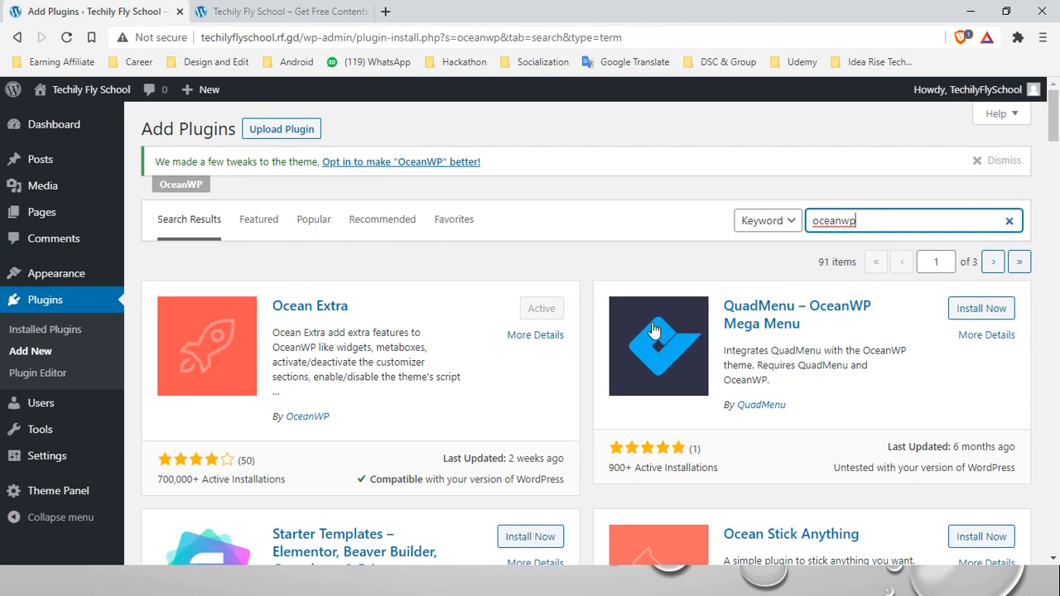
{"action": "scroll", "coordinate": [657, 327], "scroll_direction": "down", "scroll_amount": 2}
{"action": "scroll", "coordinate": [838, 311], "scroll_direction": "down", "scroll_amount": 1}
{"action": "scroll", "coordinate": [838, 310], "scroll_direction": "down", "scroll_amount": 5}
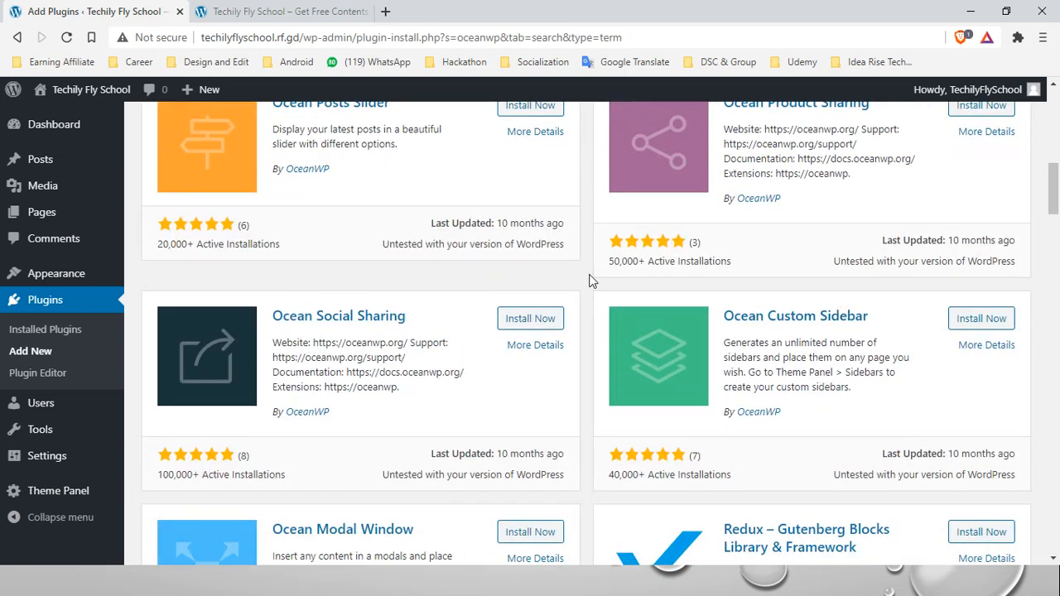
{"action": "left_click", "coordinate": [539, 321]}
Step: Install the Oceanwp sticky header plugin from the same search results
{"action": "scroll", "coordinate": [616, 310], "scroll_direction": "down", "scroll_amount": 5}
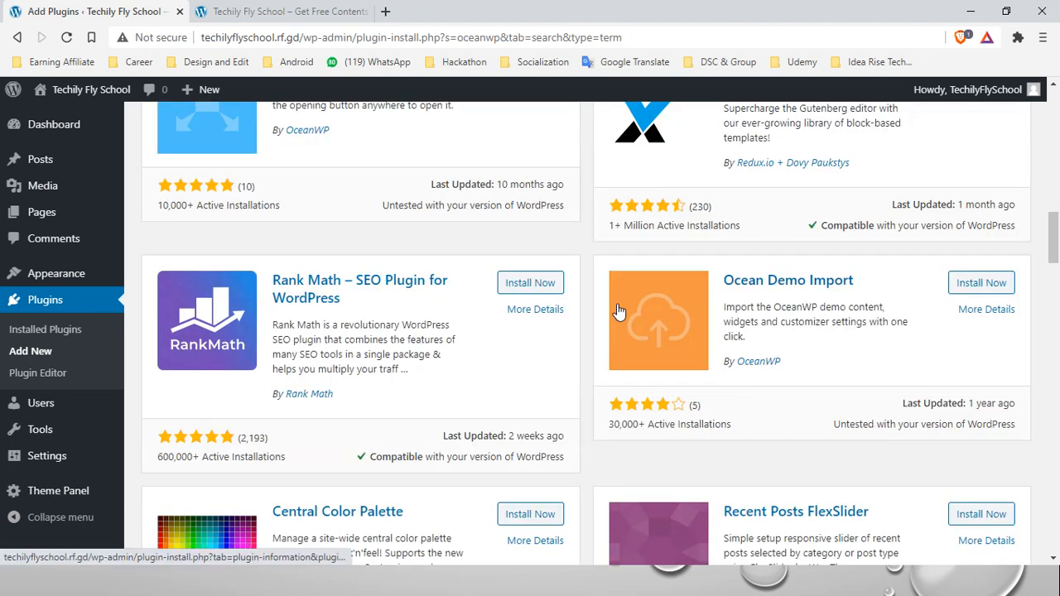
{"action": "scroll", "coordinate": [760, 271], "scroll_direction": "down", "scroll_amount": 3}
{"action": "scroll", "coordinate": [760, 272], "scroll_direction": "down", "scroll_amount": 3}
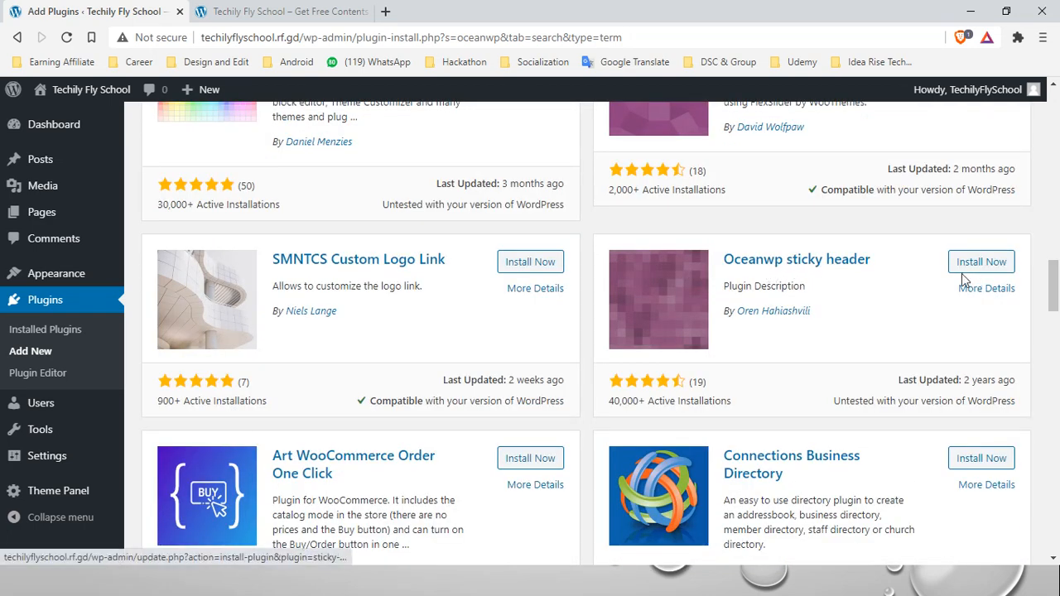
{"action": "left_click", "coordinate": [982, 261]}
{"action": "scroll", "coordinate": [762, 288], "scroll_direction": "down", "scroll_amount": 2}
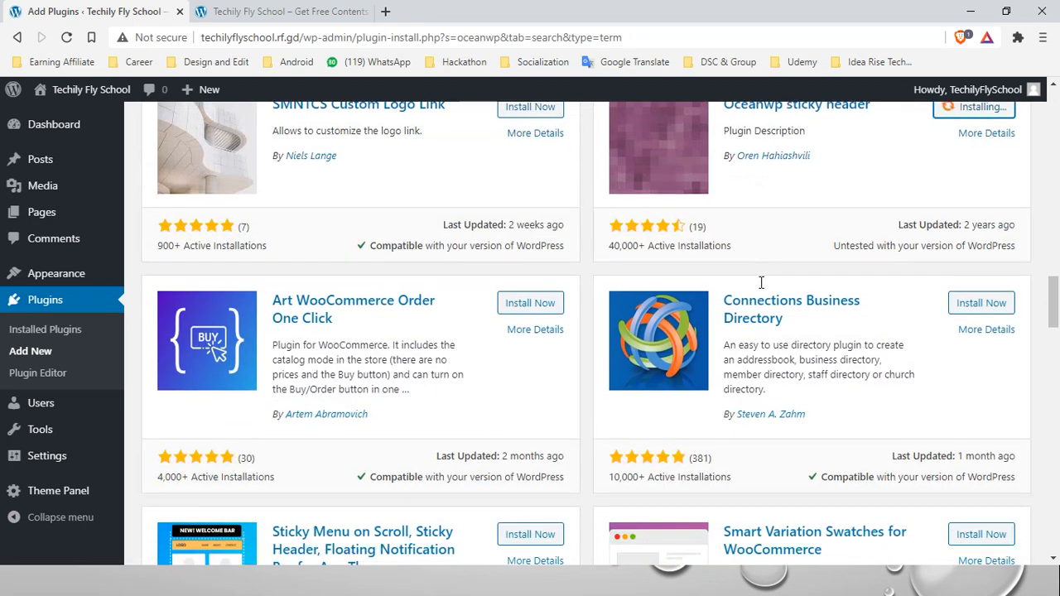
{"action": "scroll", "coordinate": [762, 288], "scroll_direction": "up", "scroll_amount": 1}
{"action": "scroll", "coordinate": [762, 288], "scroll_direction": "up", "scroll_amount": 3}
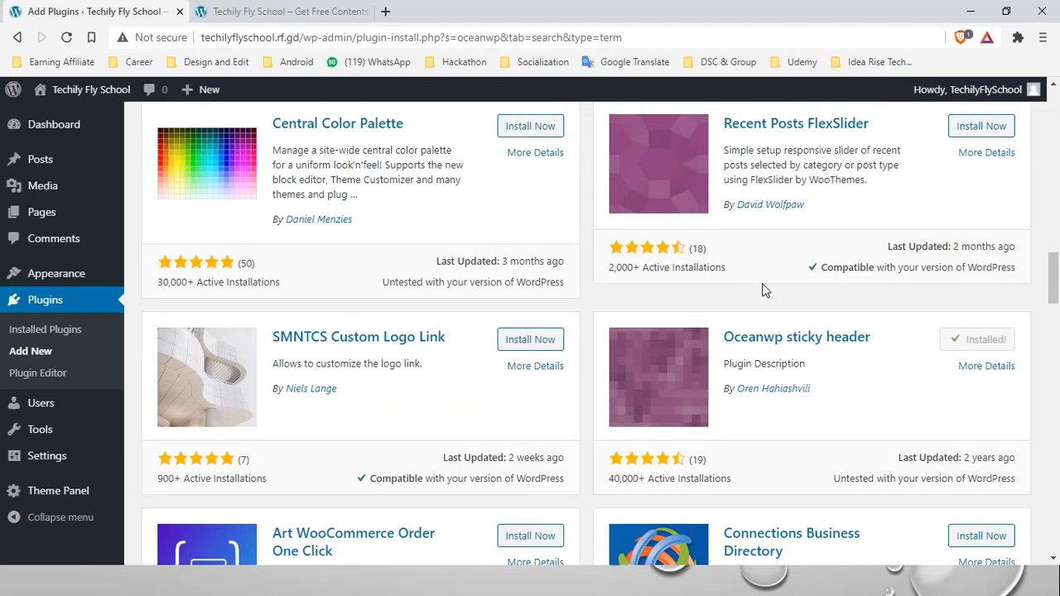
Step: Search the plugins for "elementor" and install Elementor Website Builder
{"action": "scroll", "coordinate": [765, 290], "scroll_direction": "down", "scroll_amount": 10}
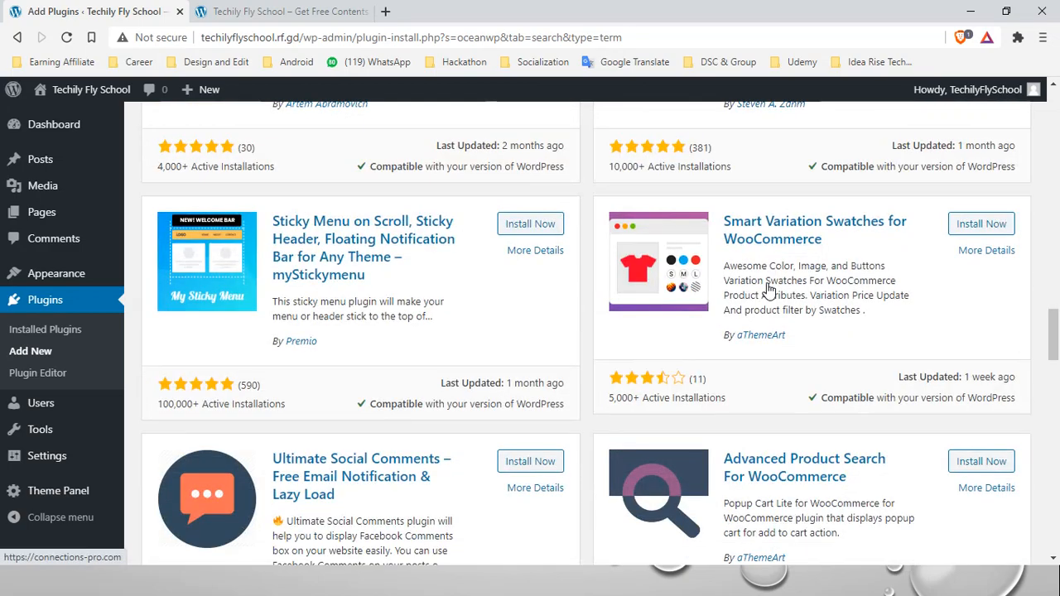
{"action": "scroll", "coordinate": [767, 284], "scroll_direction": "down", "scroll_amount": 6}
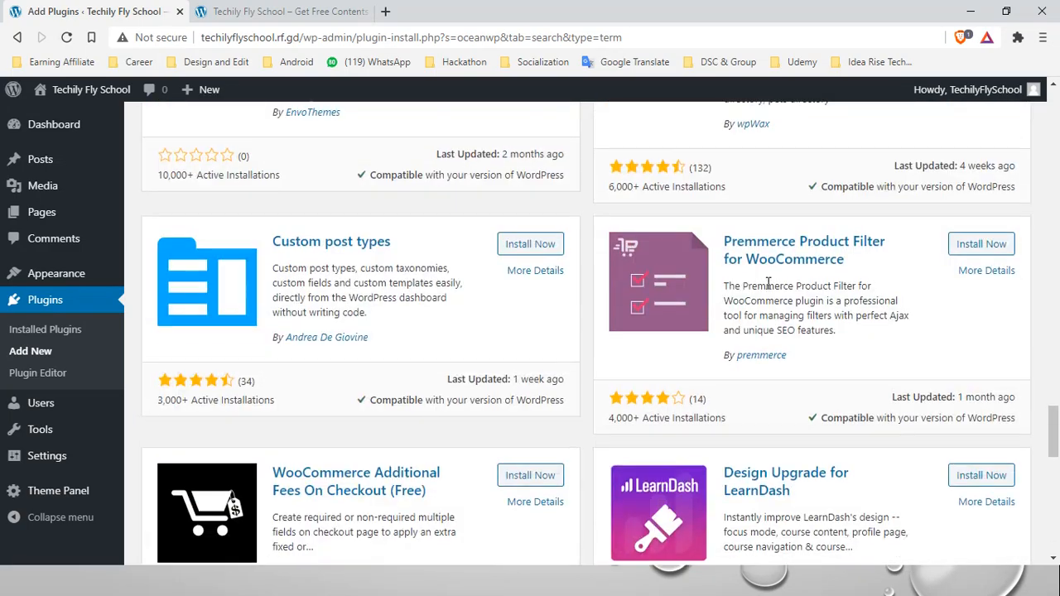
{"action": "scroll", "coordinate": [787, 281], "scroll_direction": "up", "scroll_amount": 5}
{"action": "scroll", "coordinate": [887, 217], "scroll_direction": "up", "scroll_amount": 15}
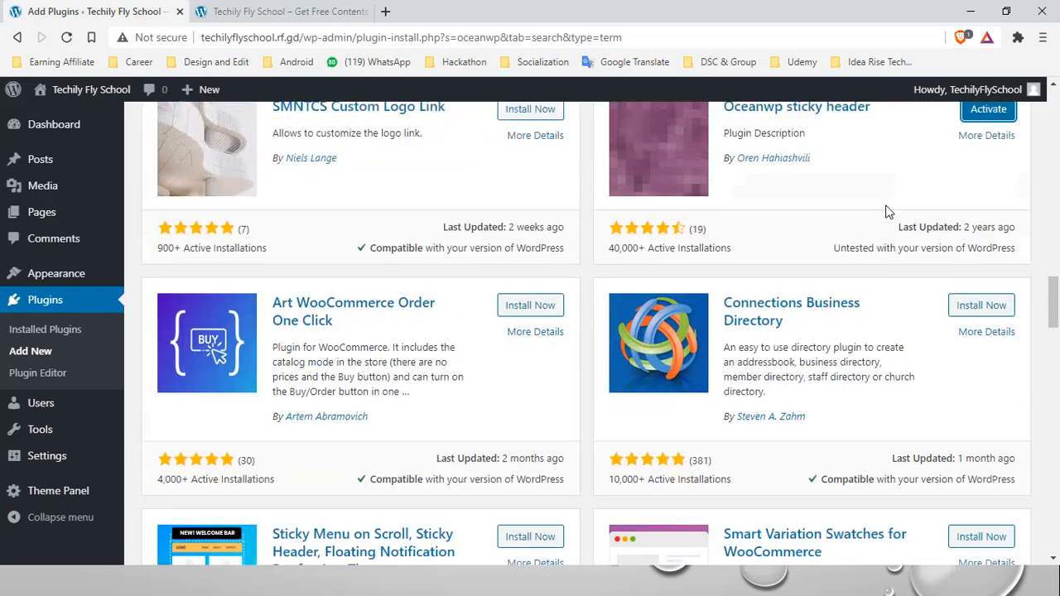
{"action": "scroll", "coordinate": [886, 212], "scroll_direction": "up", "scroll_amount": 10}
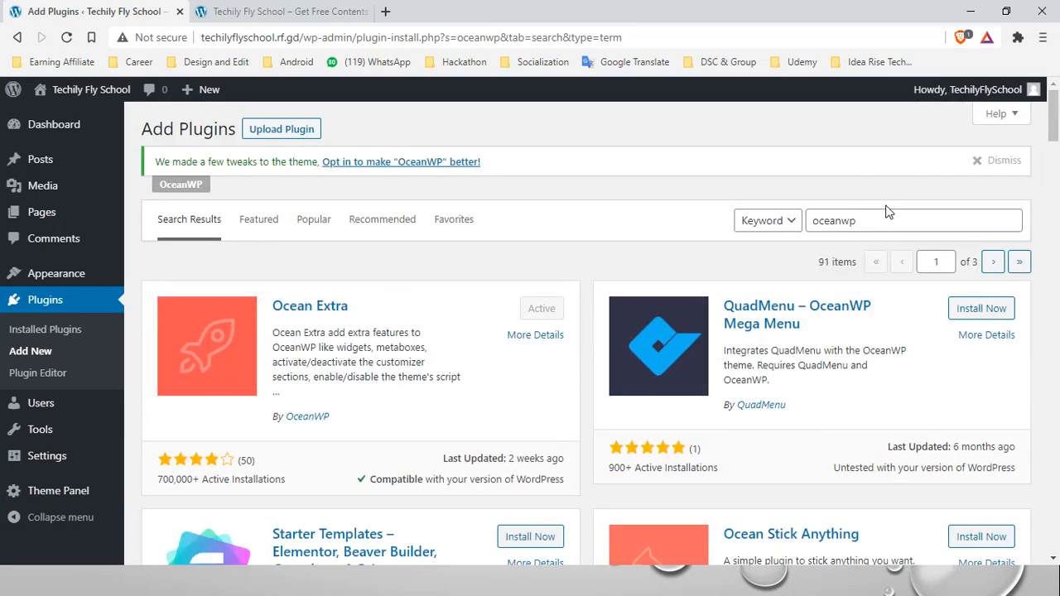
{"action": "double_click", "coordinate": [864, 220]}
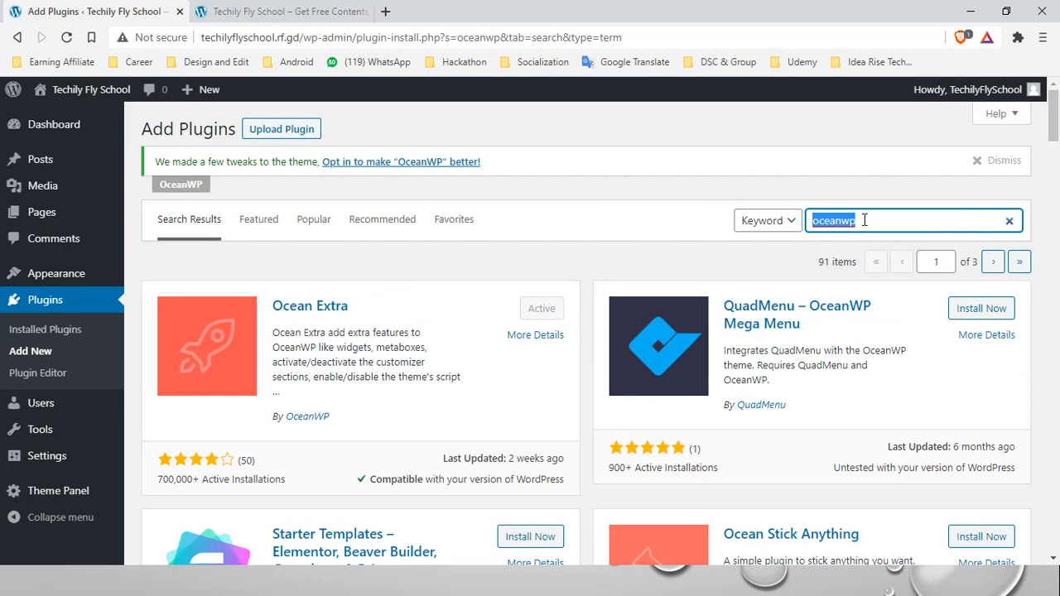
{"action": "type", "text": "elementor"}
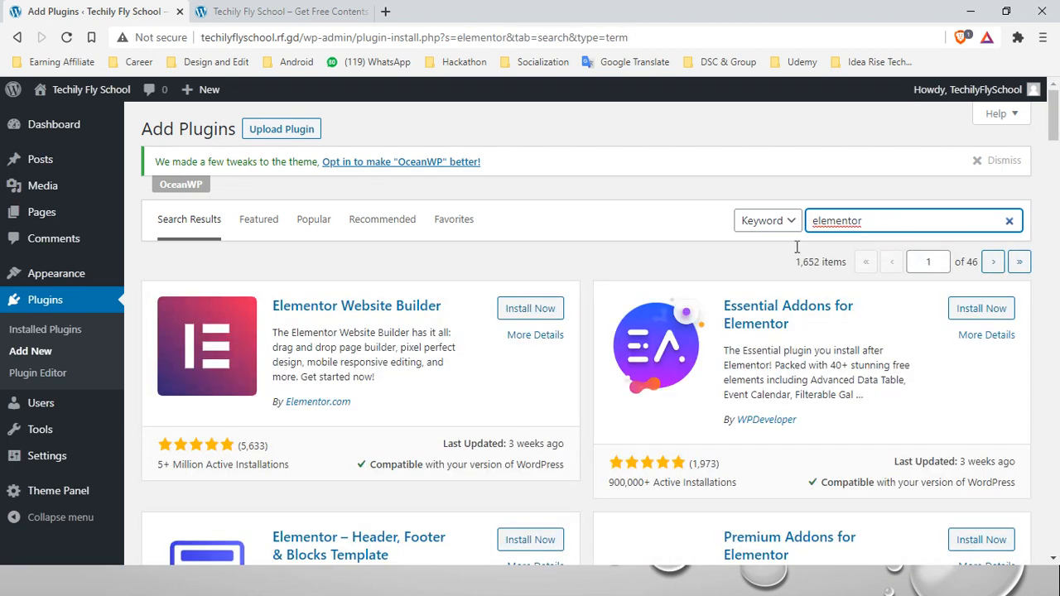
{"action": "left_click", "coordinate": [530, 310]}
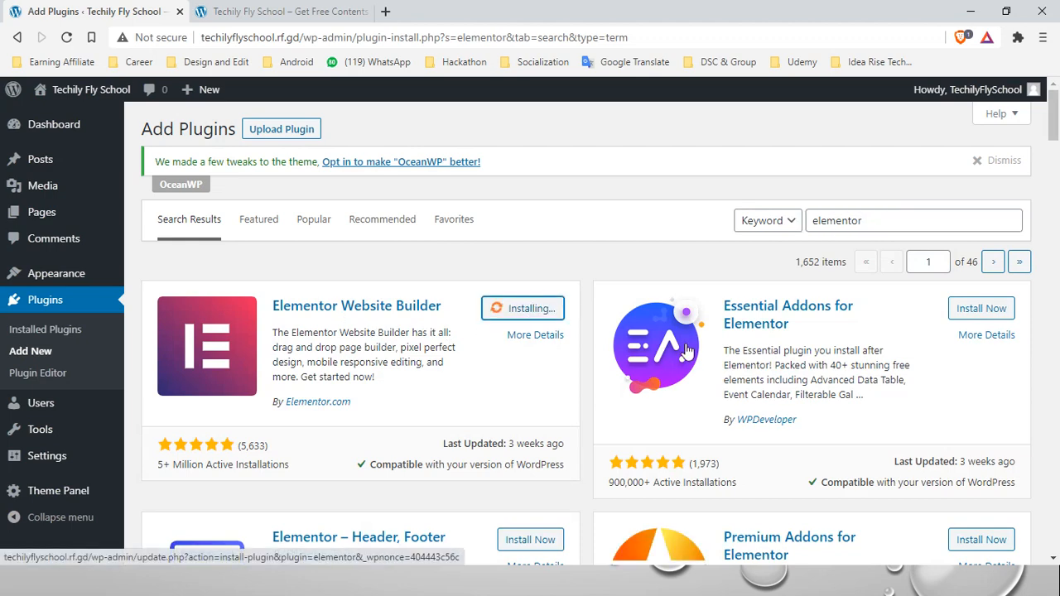
Step: Find Envato Elements – Photos & Elementor Templates in the "elementor" search results and install it
{"action": "scroll", "coordinate": [722, 331], "scroll_direction": "down", "scroll_amount": 1}
{"action": "scroll", "coordinate": [770, 239], "scroll_direction": "down", "scroll_amount": 5}
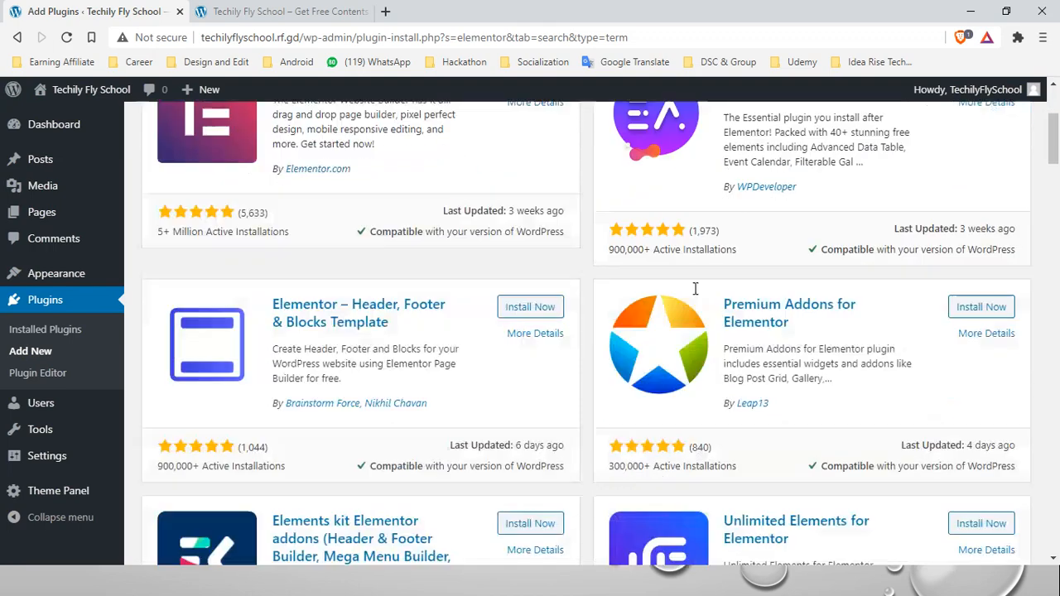
{"action": "scroll", "coordinate": [613, 289], "scroll_direction": "down", "scroll_amount": 3}
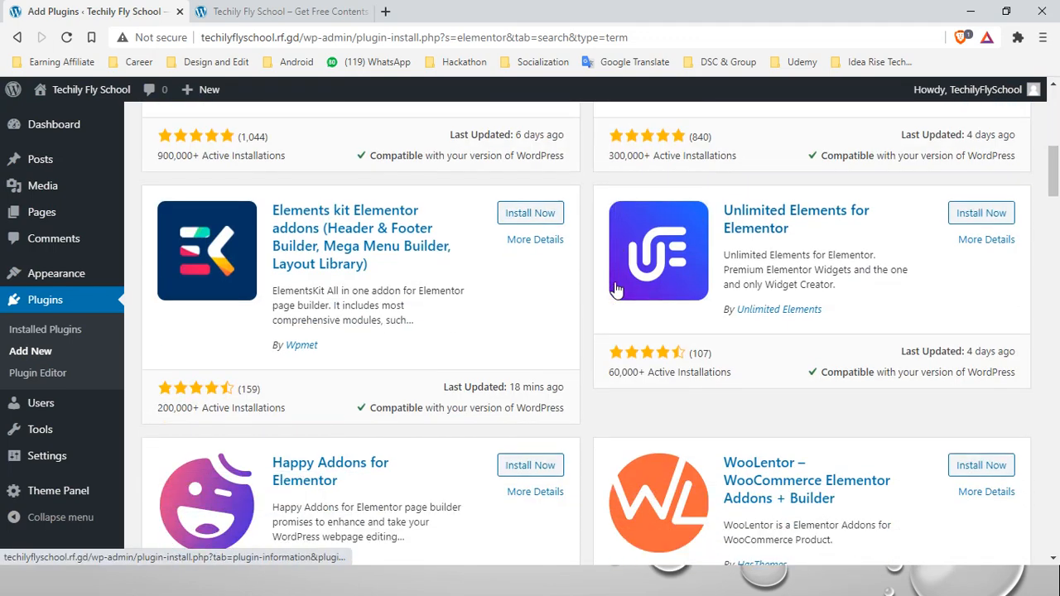
{"action": "scroll", "coordinate": [615, 289], "scroll_direction": "down", "scroll_amount": 6}
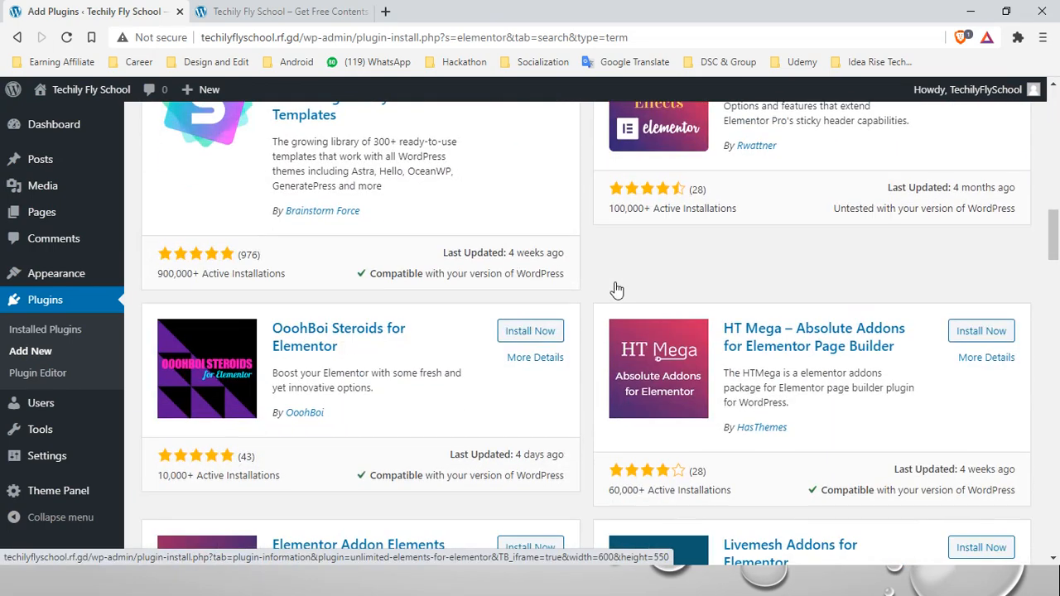
{"action": "scroll", "coordinate": [615, 289], "scroll_direction": "down", "scroll_amount": 6}
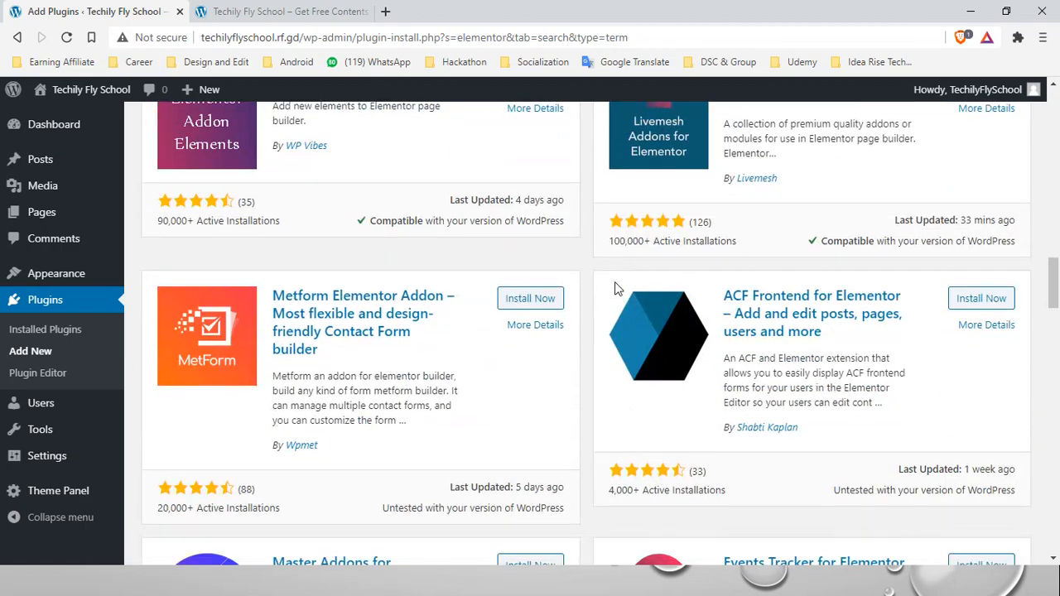
{"action": "scroll", "coordinate": [615, 289], "scroll_direction": "down", "scroll_amount": 5}
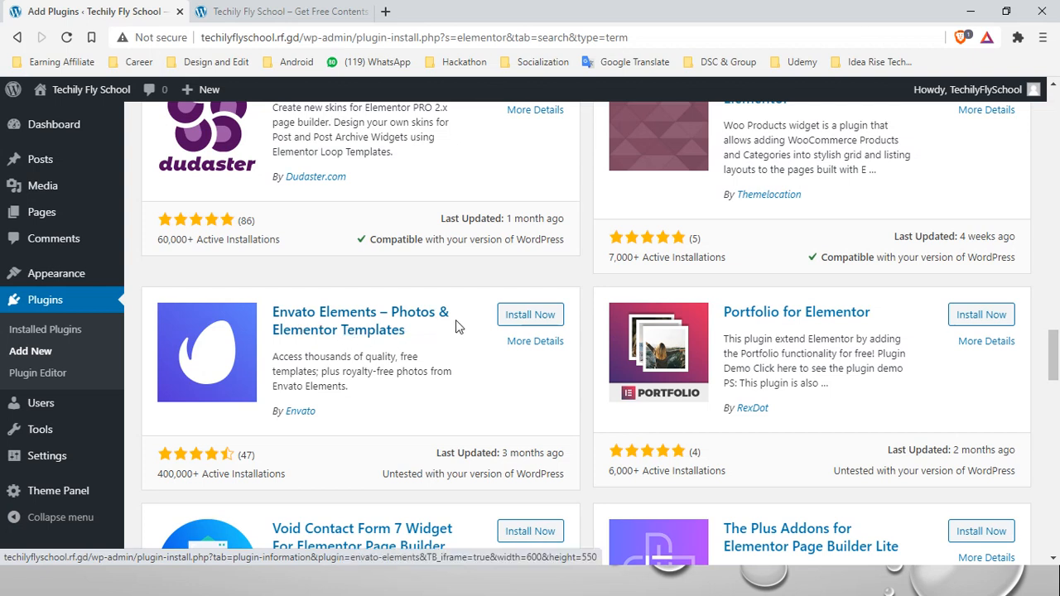
{"action": "left_click", "coordinate": [527, 321]}
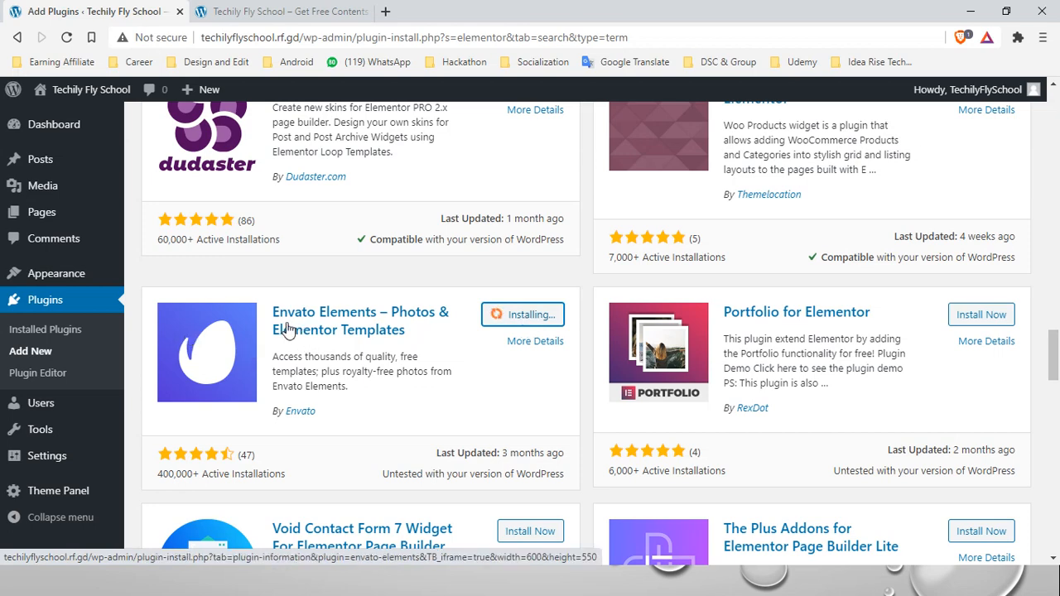
Step: Check the installation progress of Elementor Website Builder and Envato Elements in the search results
{"action": "scroll", "coordinate": [335, 338], "scroll_direction": "up", "scroll_amount": 15}
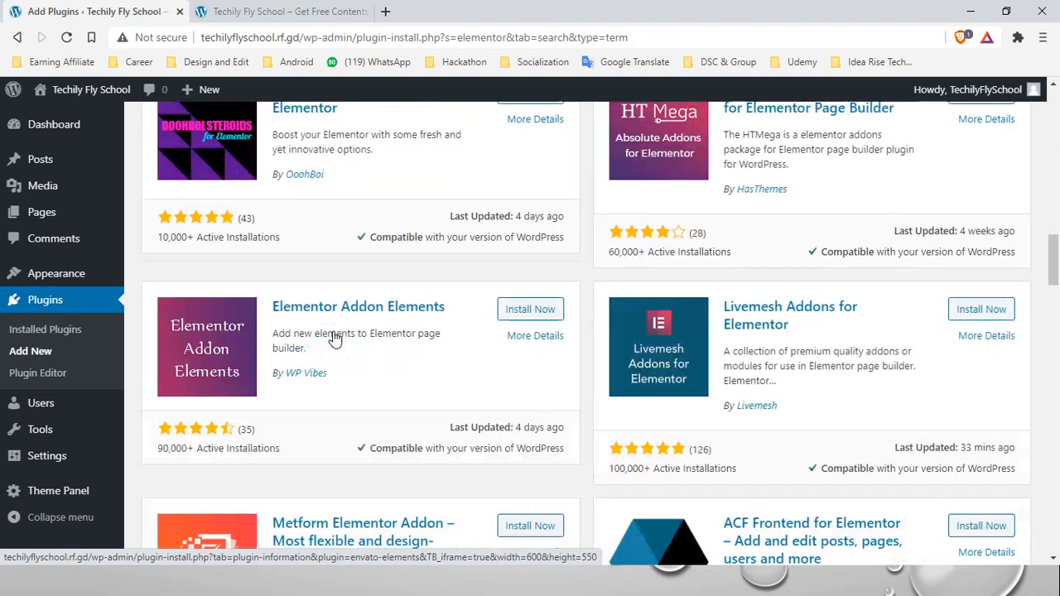
{"action": "scroll", "coordinate": [334, 338], "scroll_direction": "up", "scroll_amount": 10}
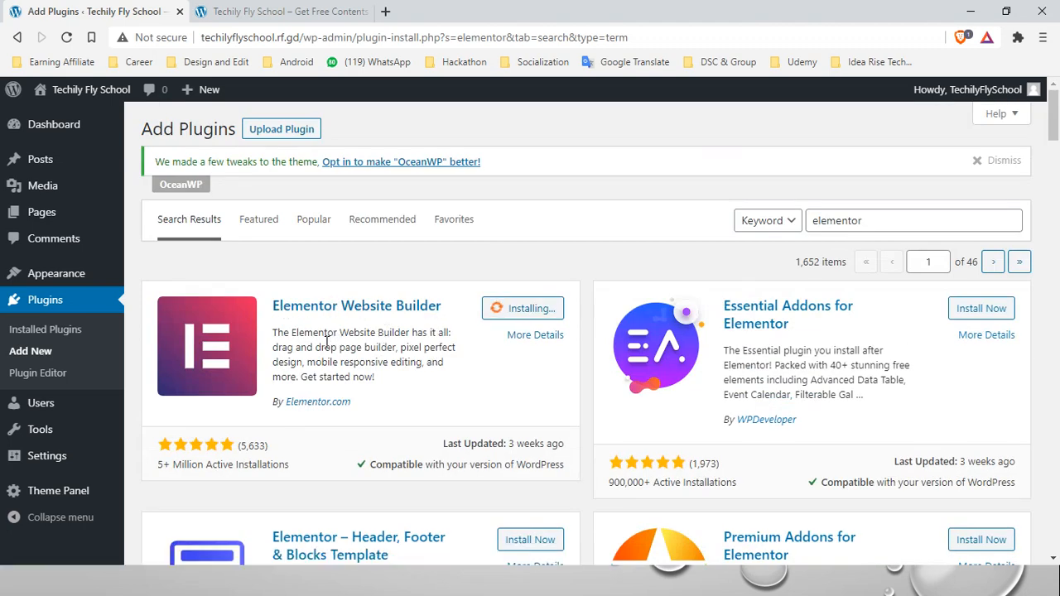
{"action": "scroll", "coordinate": [535, 333], "scroll_direction": "down", "scroll_amount": 6}
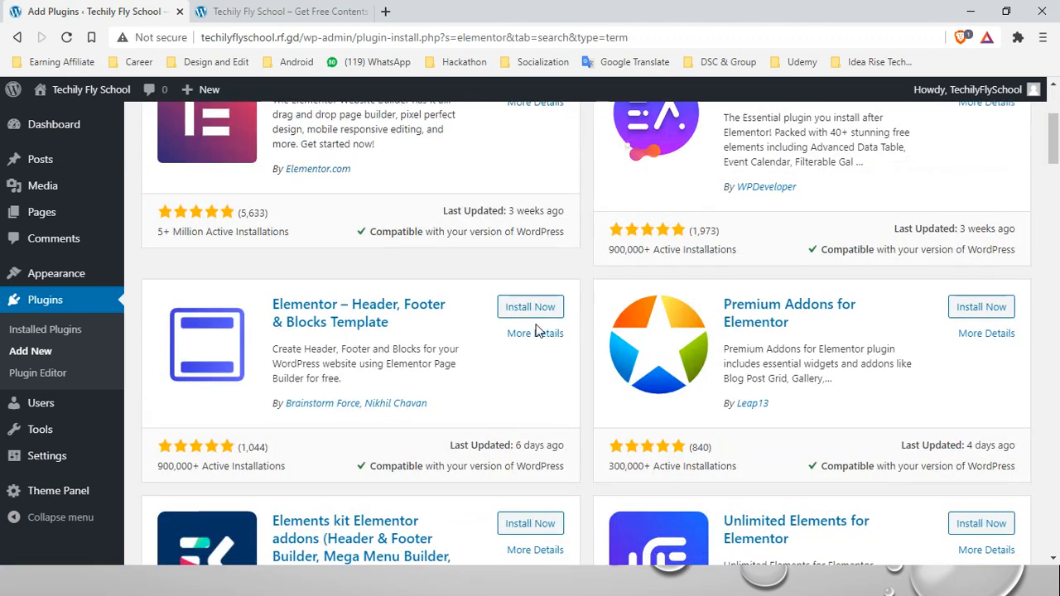
{"action": "scroll", "coordinate": [535, 335], "scroll_direction": "down", "scroll_amount": 12}
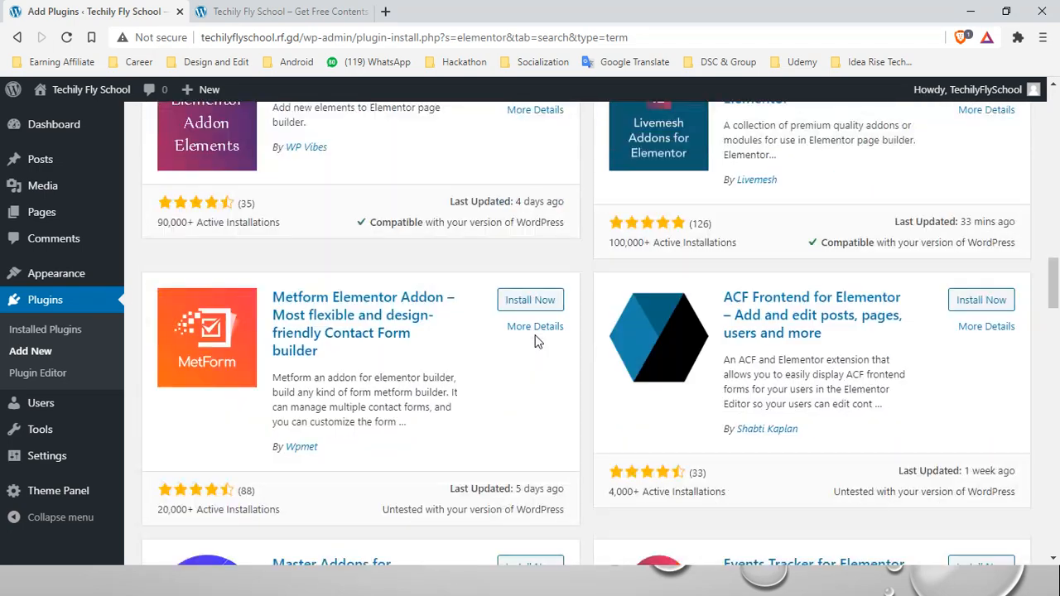
{"action": "scroll", "coordinate": [535, 341], "scroll_direction": "down", "scroll_amount": 9}
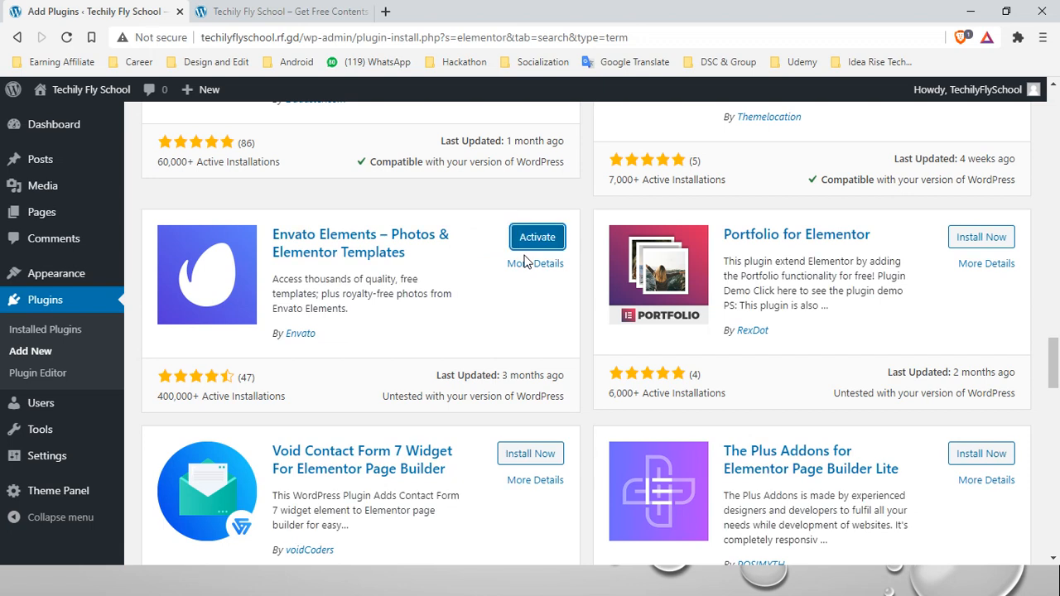
{"action": "scroll", "coordinate": [523, 262], "scroll_direction": "up", "scroll_amount": 10}
{"action": "scroll", "coordinate": [524, 262], "scroll_direction": "up", "scroll_amount": 4}
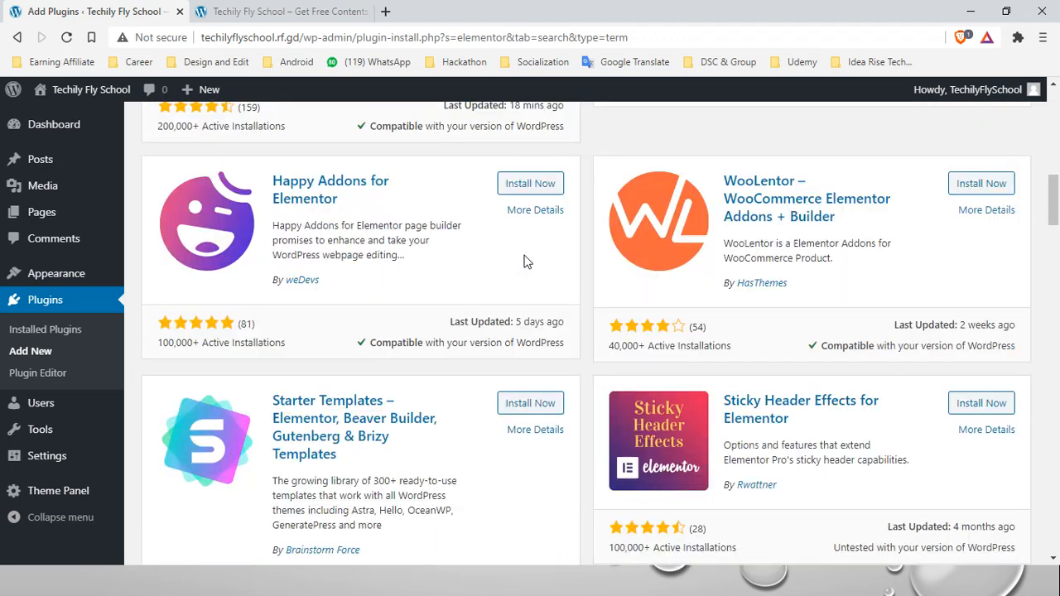
{"action": "scroll", "coordinate": [524, 262], "scroll_direction": "up", "scroll_amount": 10}
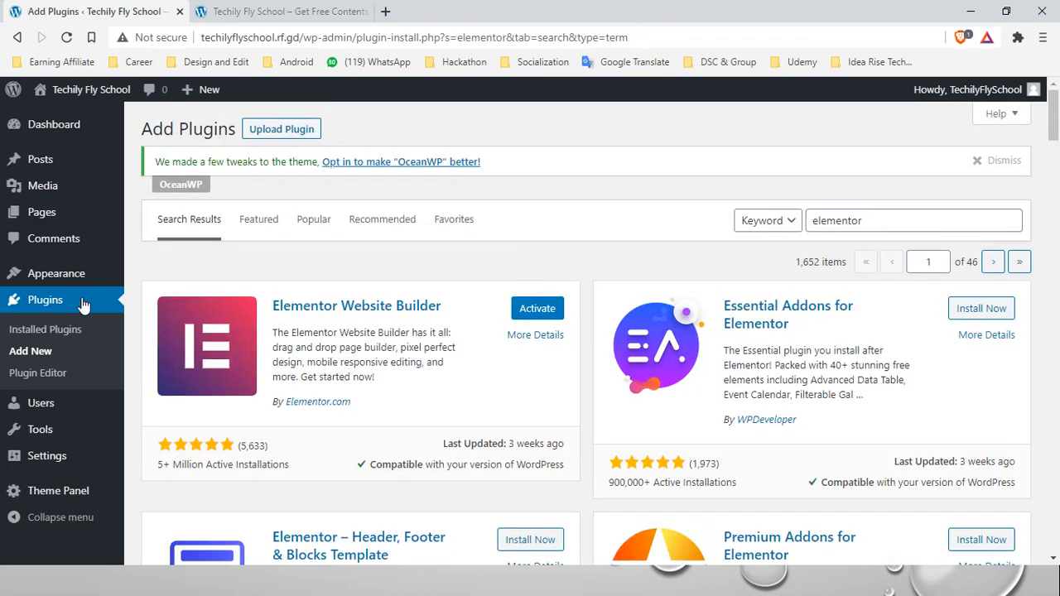
Step: Go to the installed plugins and look through the list of added plugins
{"action": "left_click", "coordinate": [38, 334]}
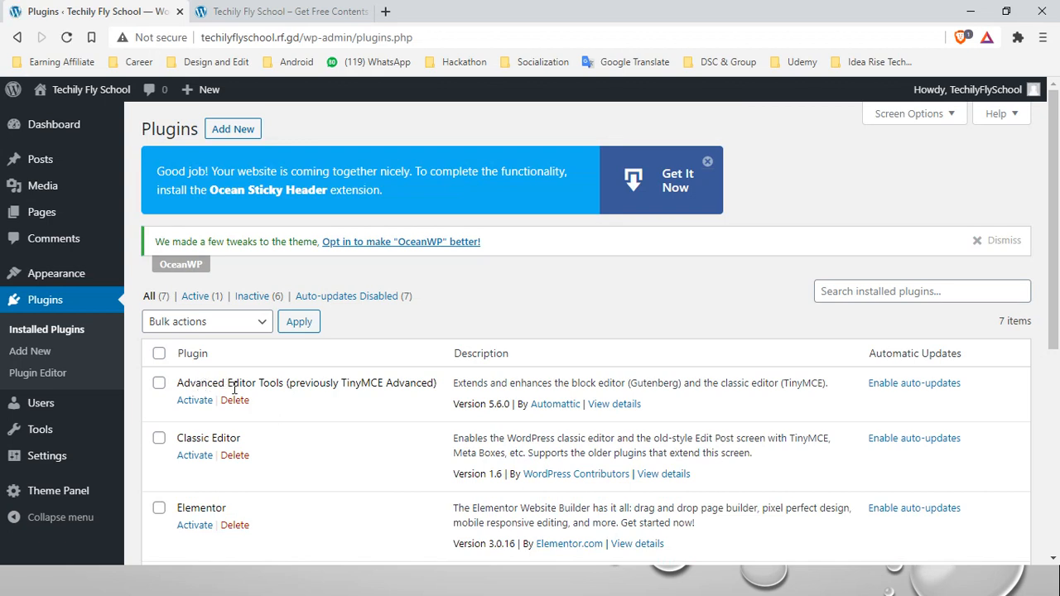
{"action": "scroll", "coordinate": [339, 399], "scroll_direction": "down", "scroll_amount": 1}
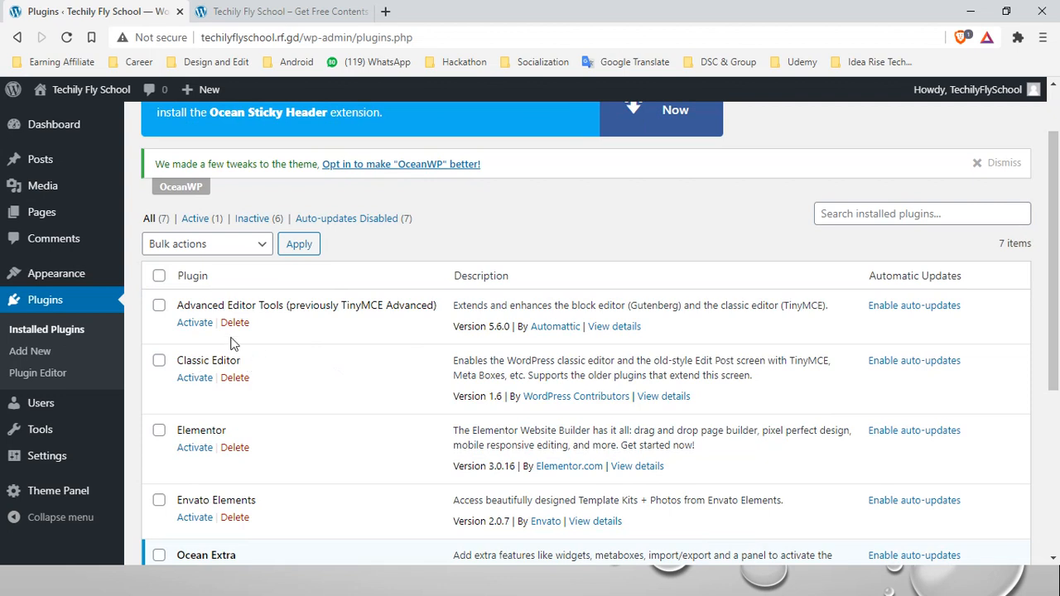
{"action": "mouse_move", "coordinate": [54, 162]}
{"action": "scroll", "coordinate": [145, 350], "scroll_direction": "up", "scroll_amount": 1}
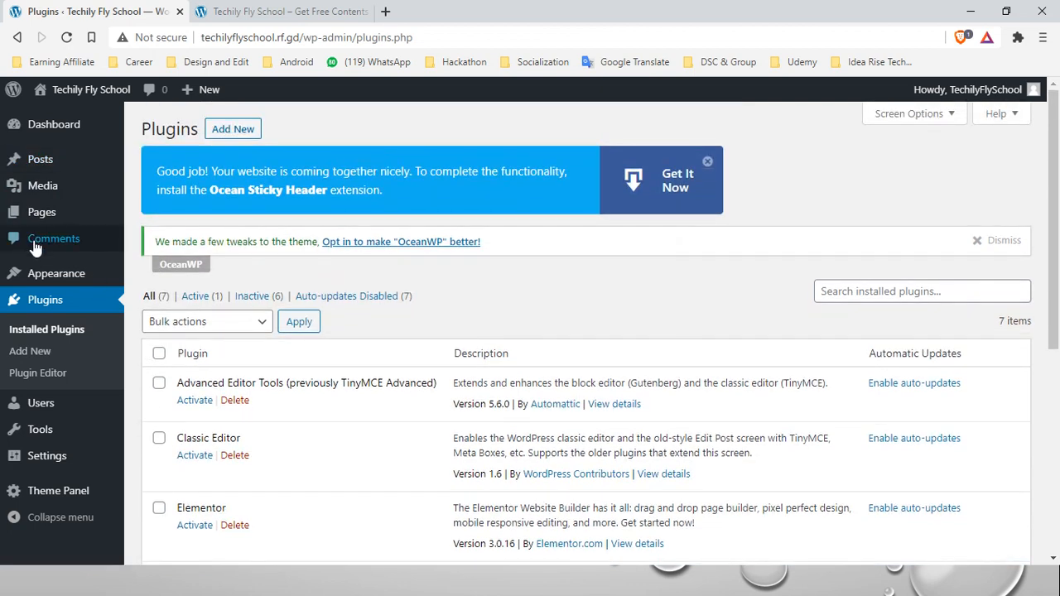
Step: Open the site's Pages list in a separate browser tab, keeping the installed plugins open
{"action": "mouse_move", "coordinate": [43, 220]}
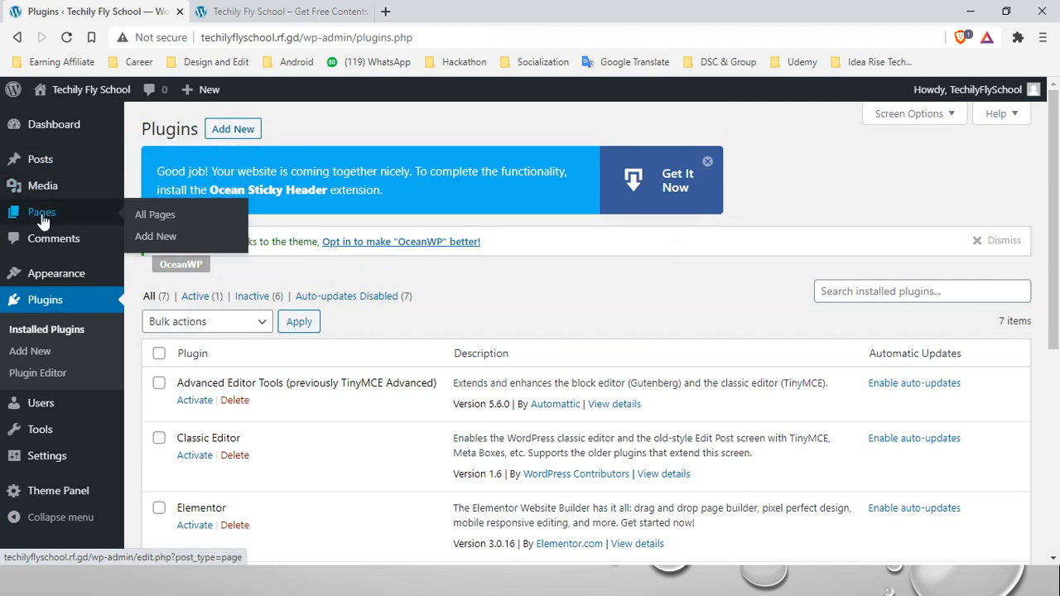
{"action": "right_click", "coordinate": [43, 219]}
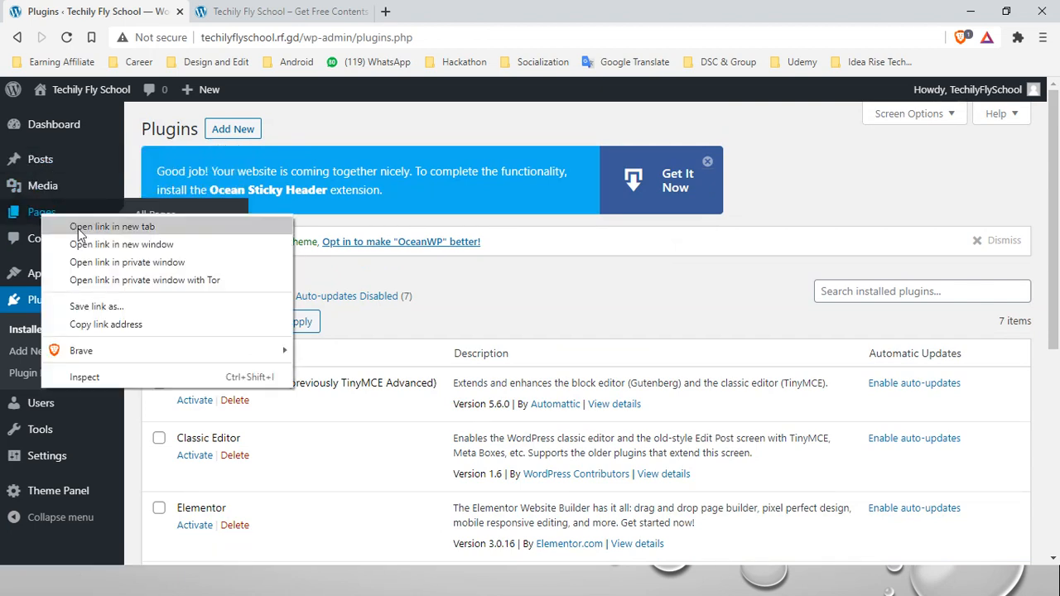
{"action": "left_click", "coordinate": [83, 226]}
{"action": "left_click", "coordinate": [451, 10]}
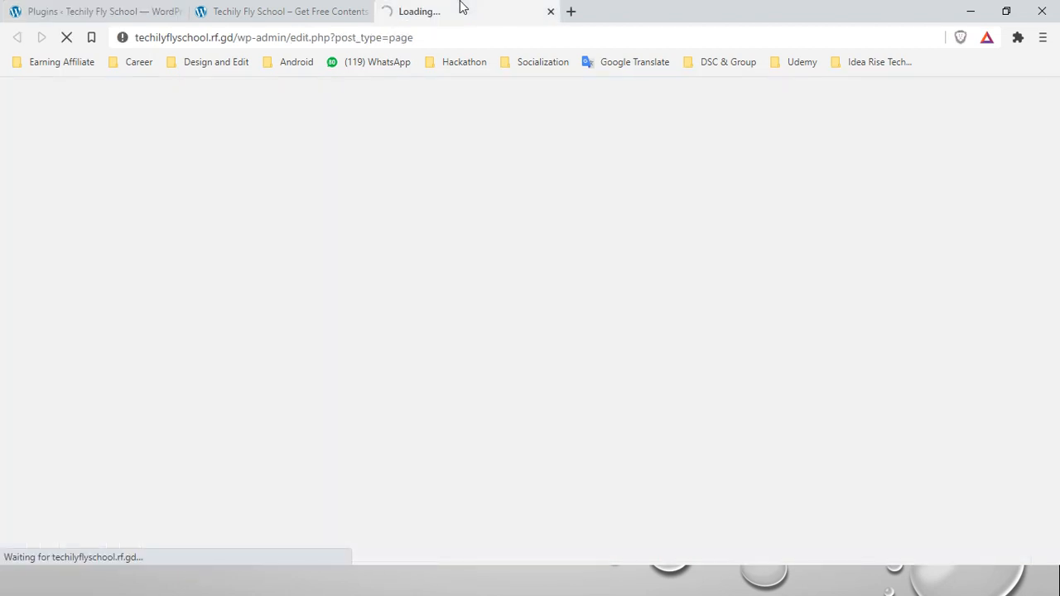
{"action": "left_click", "coordinate": [104, 11]}
{"action": "right_click", "coordinate": [55, 215]}
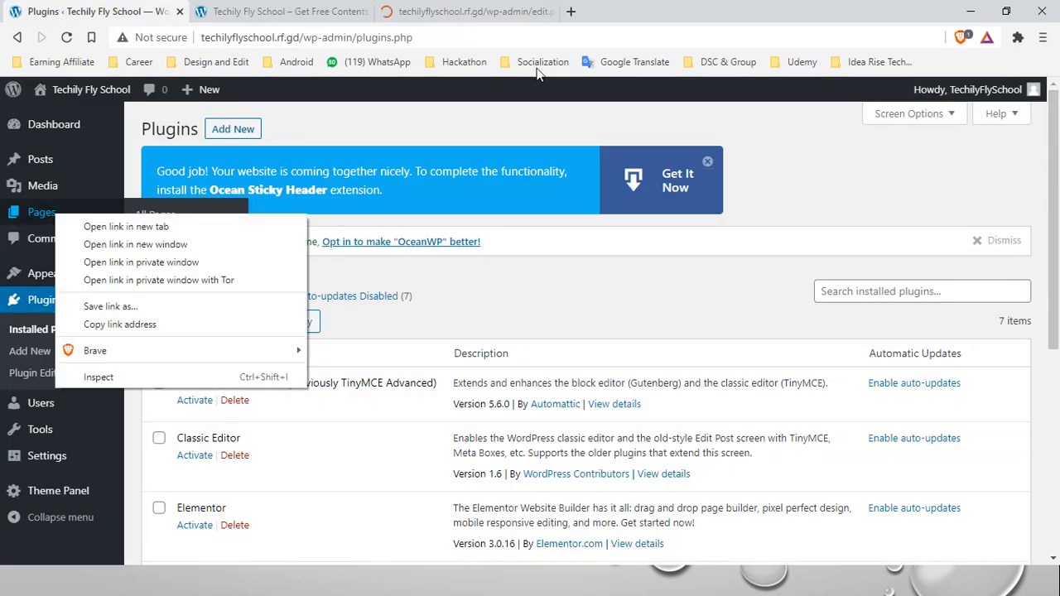
{"action": "left_click", "coordinate": [451, 10]}
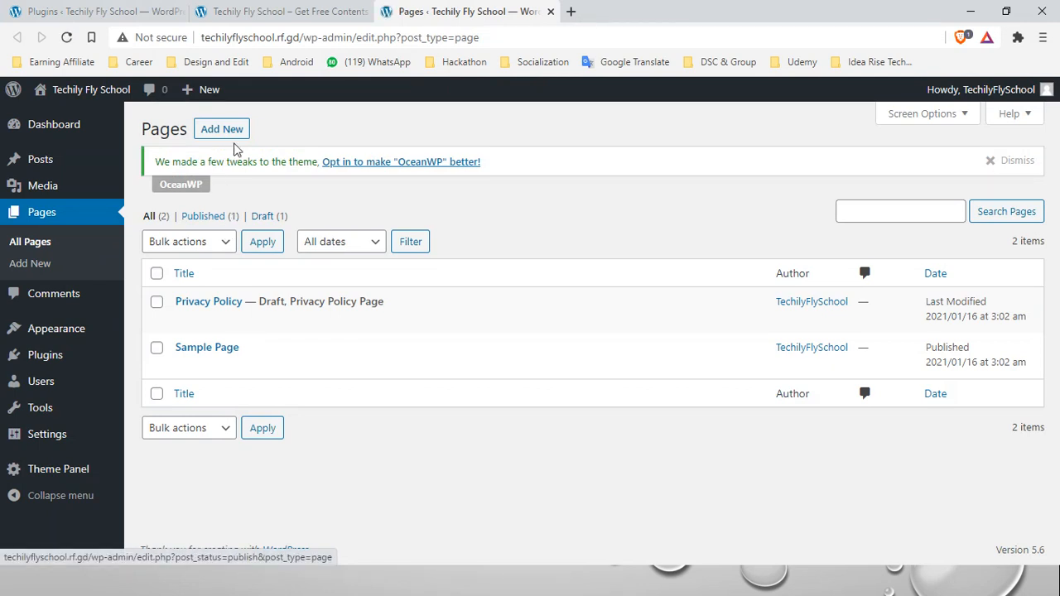
Step: Start a new page and go through the block editor's welcome guide to the end
{"action": "left_click", "coordinate": [236, 135]}
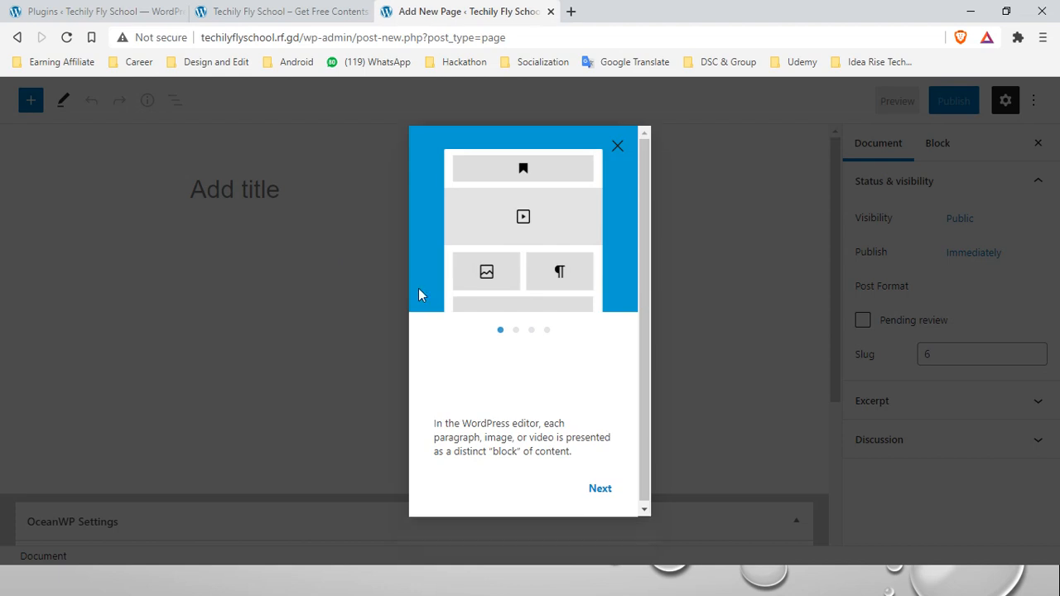
{"action": "left_click", "coordinate": [601, 491]}
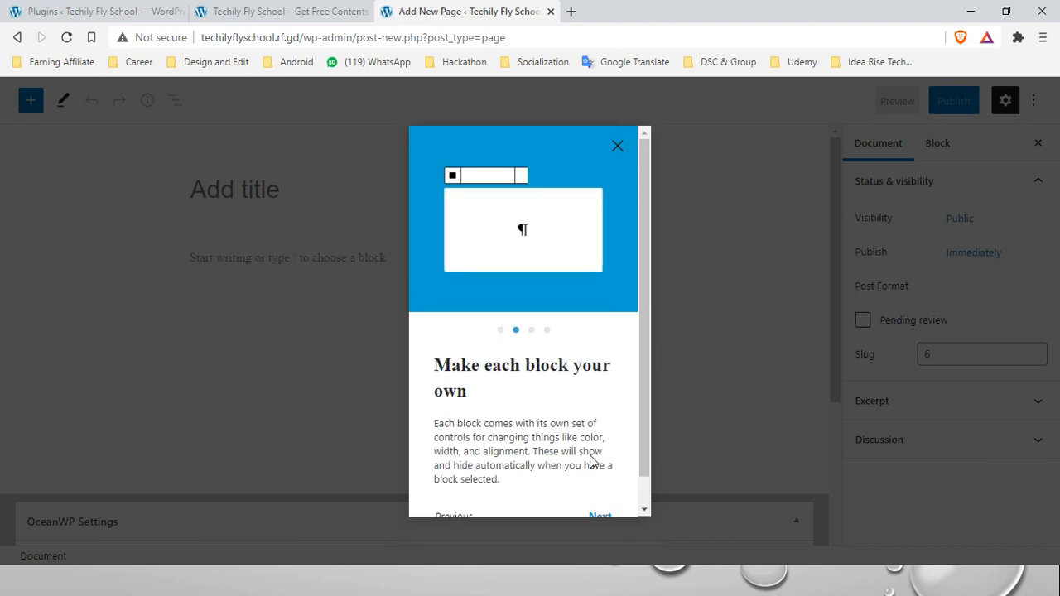
{"action": "left_click", "coordinate": [601, 487]}
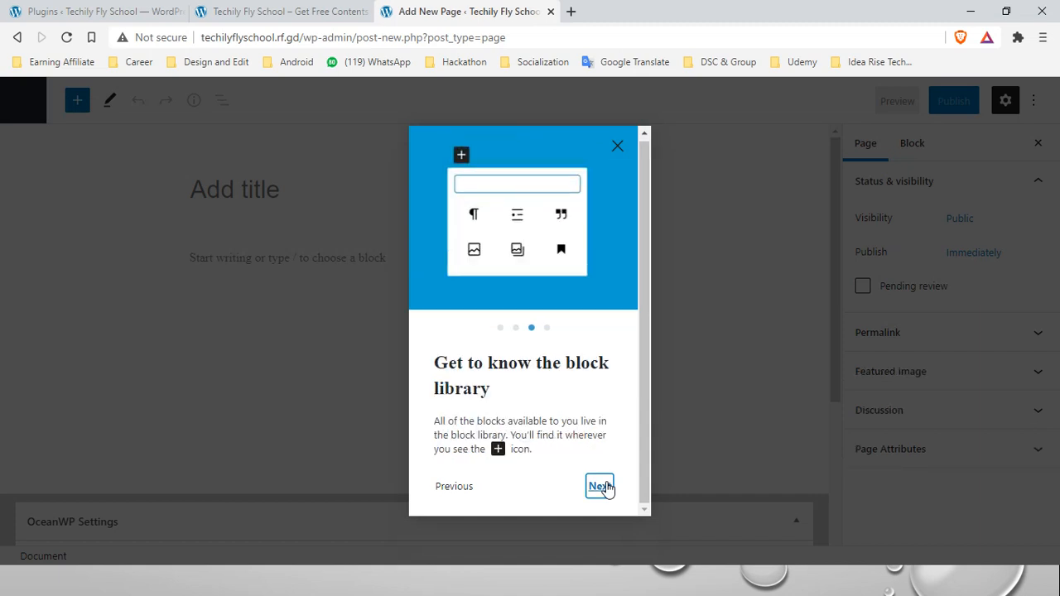
{"action": "left_click", "coordinate": [601, 487]}
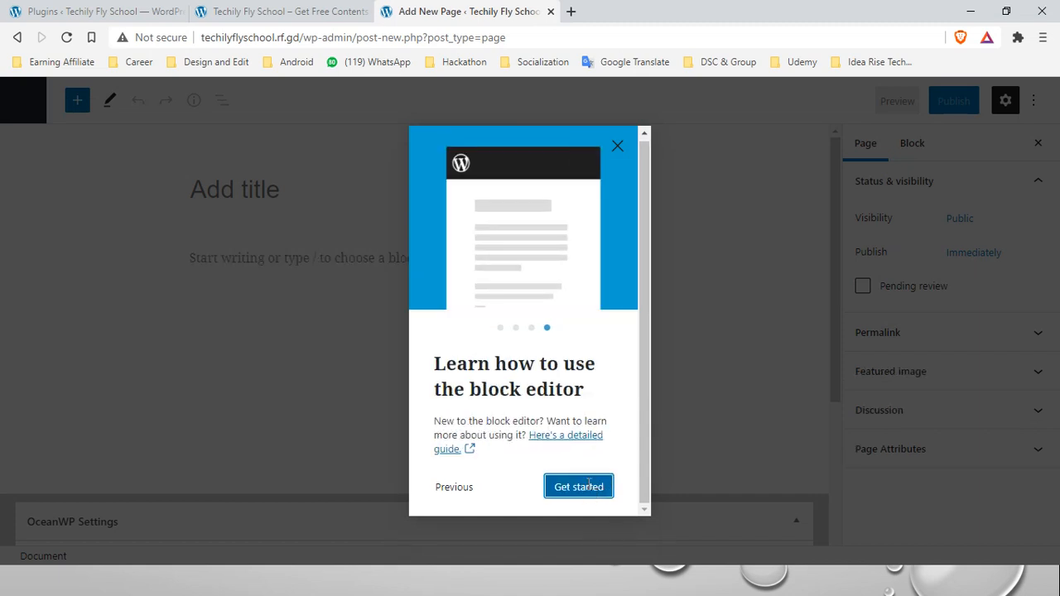
{"action": "left_click", "coordinate": [578, 487]}
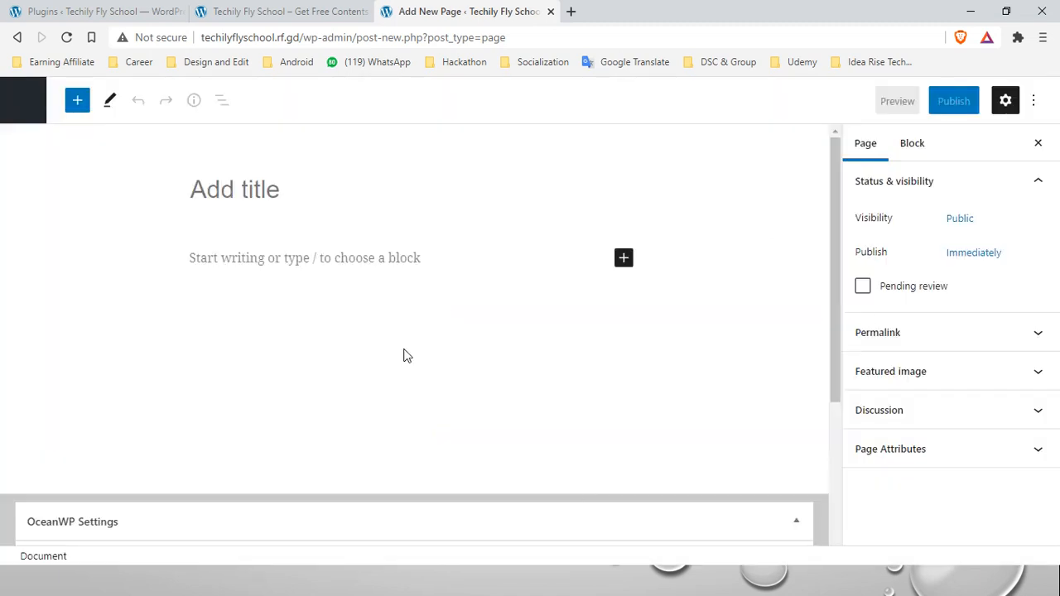
Step: Return to the installed plugins and activate Classic Editor
{"action": "left_click", "coordinate": [100, 11]}
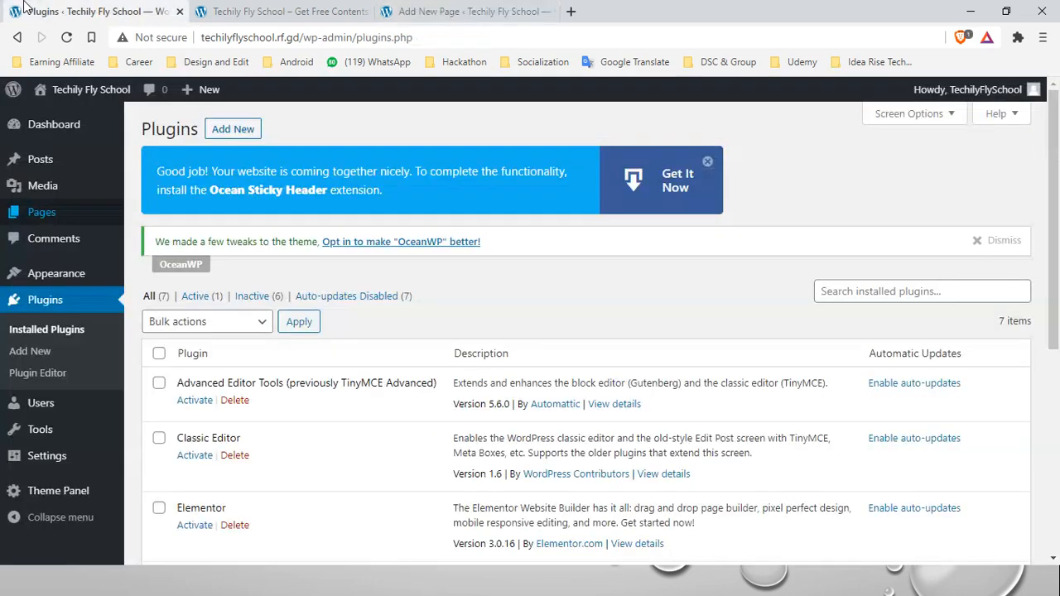
{"action": "scroll", "coordinate": [355, 333], "scroll_direction": "down", "scroll_amount": 2}
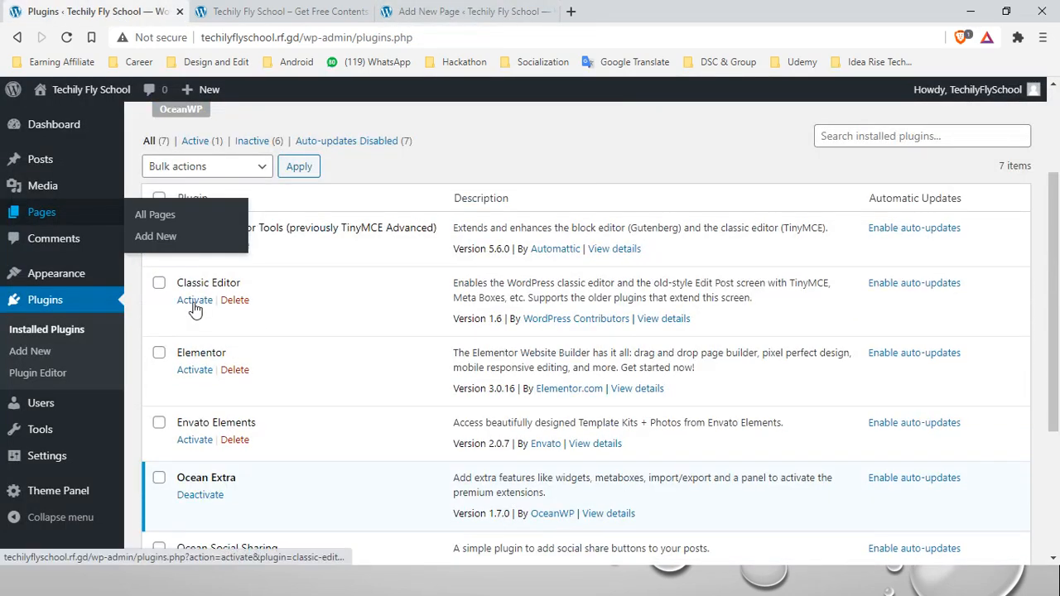
{"action": "left_click", "coordinate": [192, 304]}
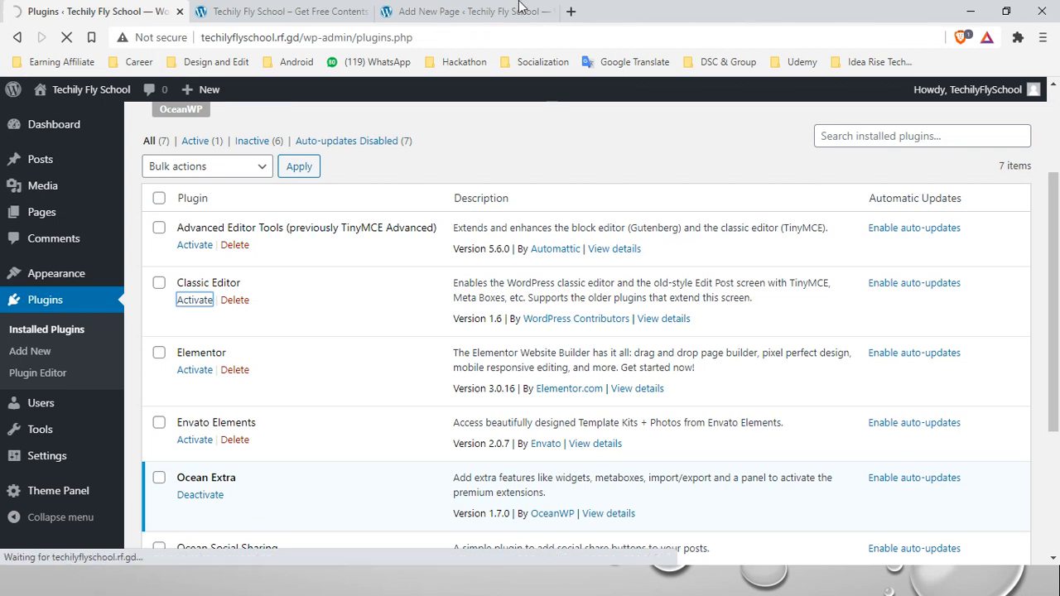
Step: Reload the new page after the Classic Editor activation and examine which editor it uses
{"action": "left_click", "coordinate": [522, 10]}
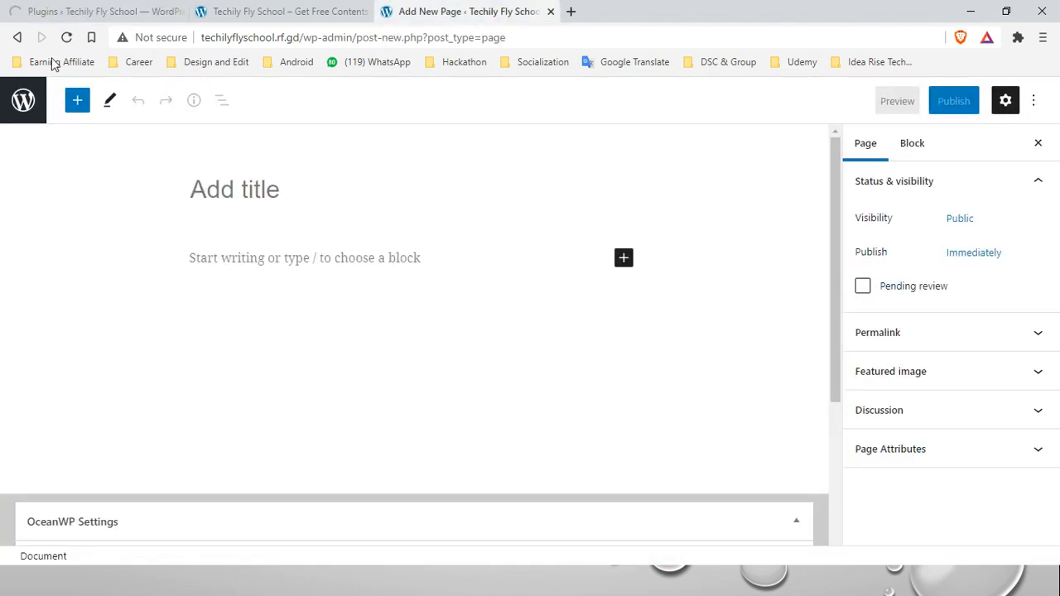
{"action": "left_click", "coordinate": [66, 37]}
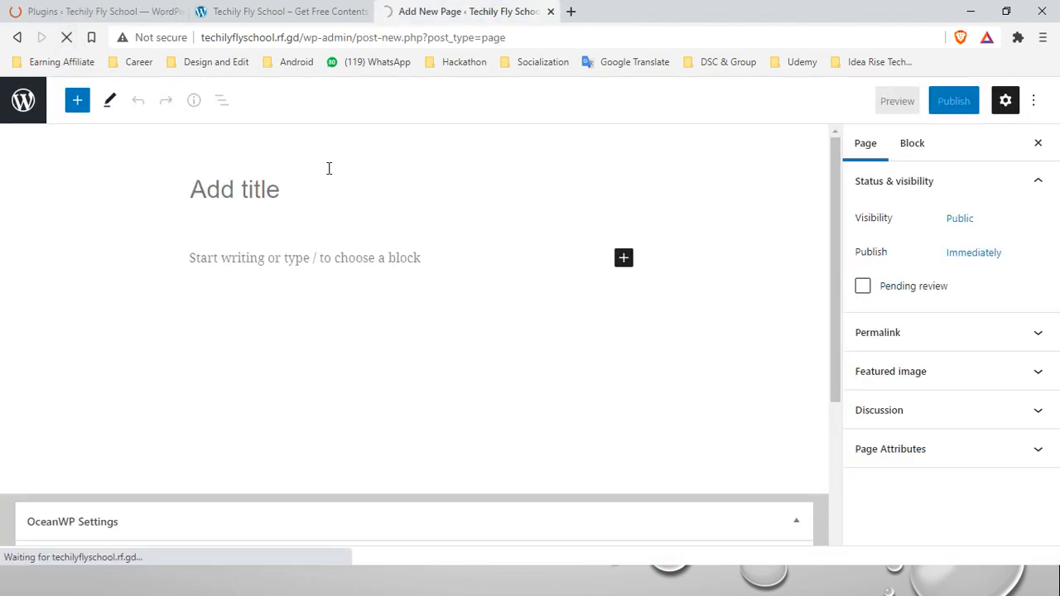
{"action": "left_click", "coordinate": [58, 8]}
{"action": "left_click", "coordinate": [202, 299]}
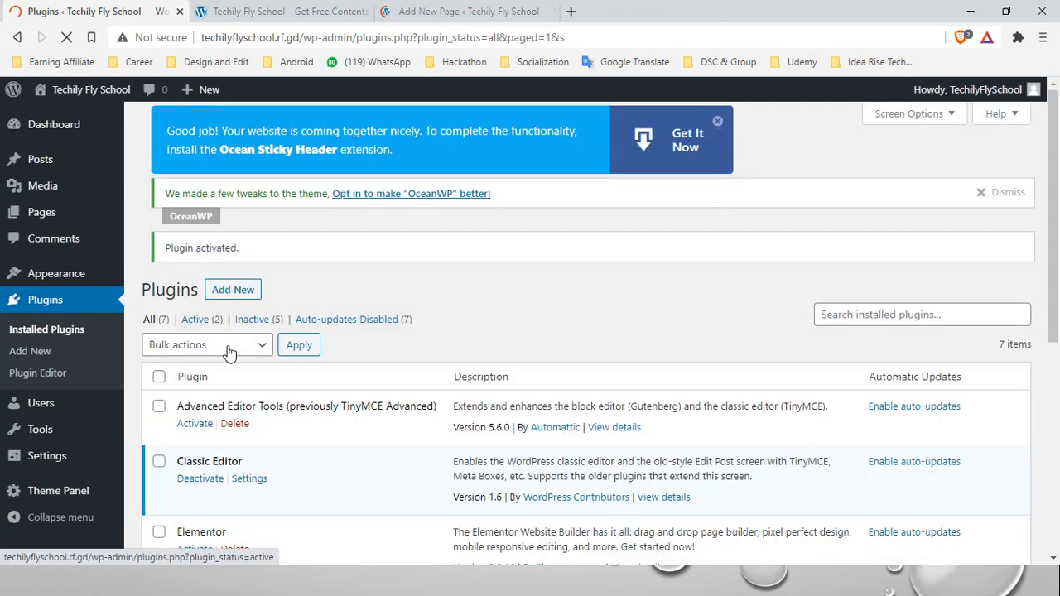
{"action": "scroll", "coordinate": [226, 344], "scroll_direction": "down", "scroll_amount": 3}
{"action": "left_click", "coordinate": [428, 11]}
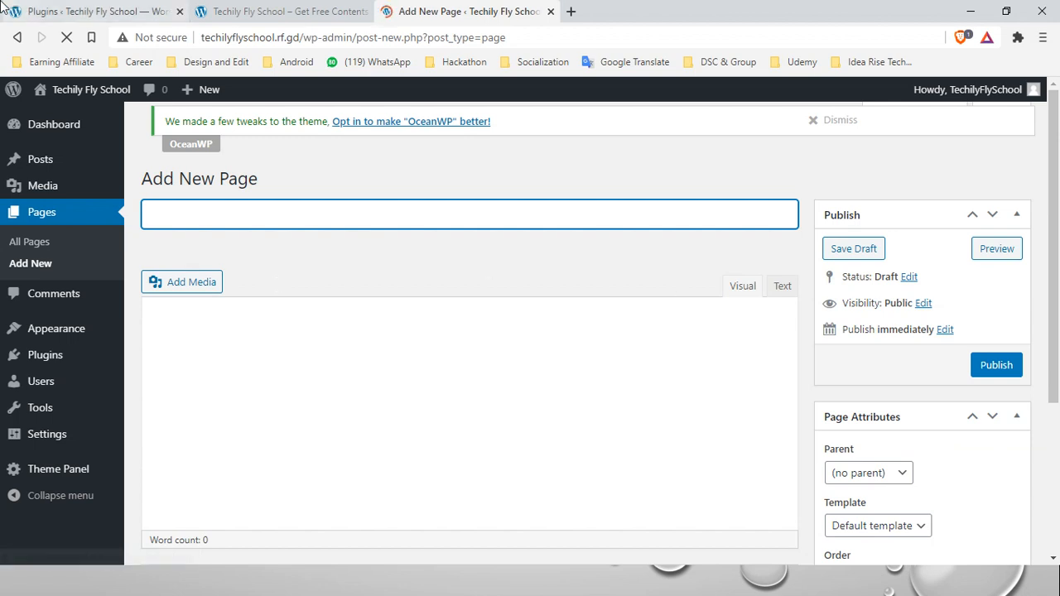
Step: Return to the installed plugins and activate Advanced Editor Tools
{"action": "left_click", "coordinate": [73, 11]}
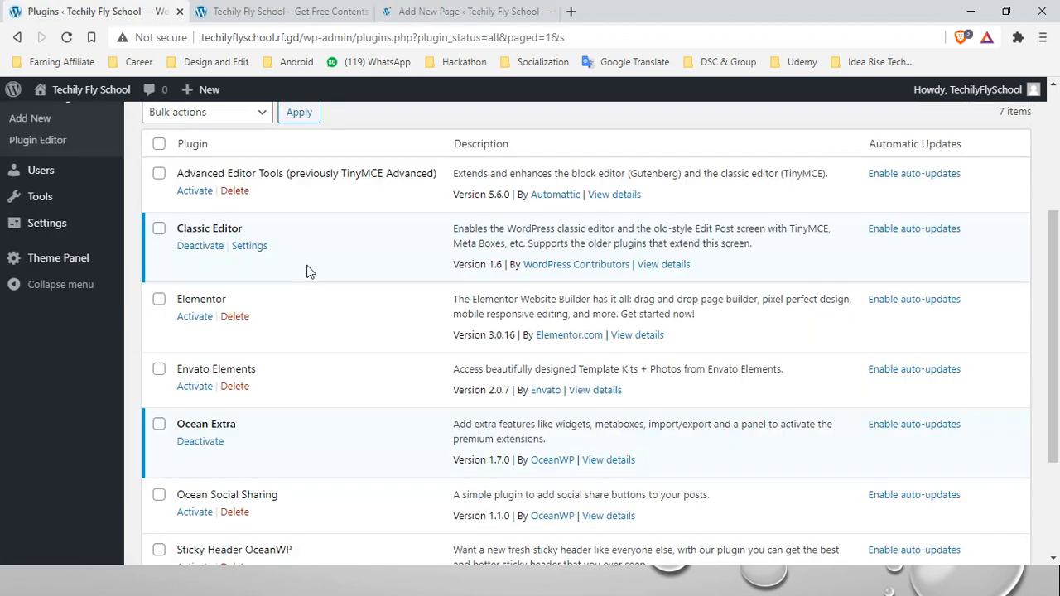
{"action": "scroll", "coordinate": [204, 189], "scroll_direction": "up", "scroll_amount": 1}
{"action": "left_click", "coordinate": [193, 211]}
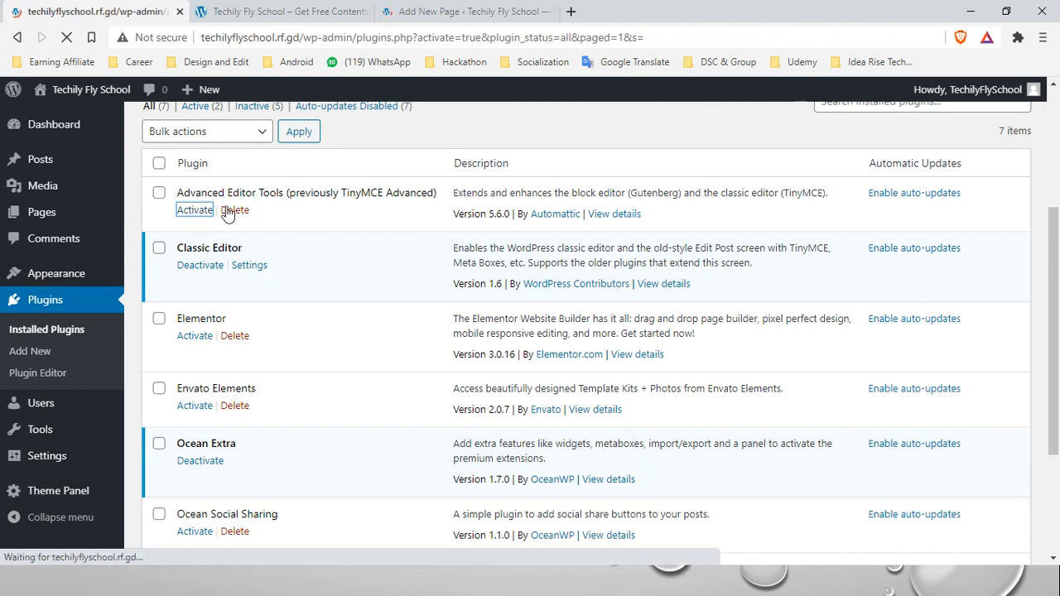
Step: Reload the new page after the Advanced Editor Tools activation and examine the editor's toolbar and menus
{"action": "left_click", "coordinate": [479, 10]}
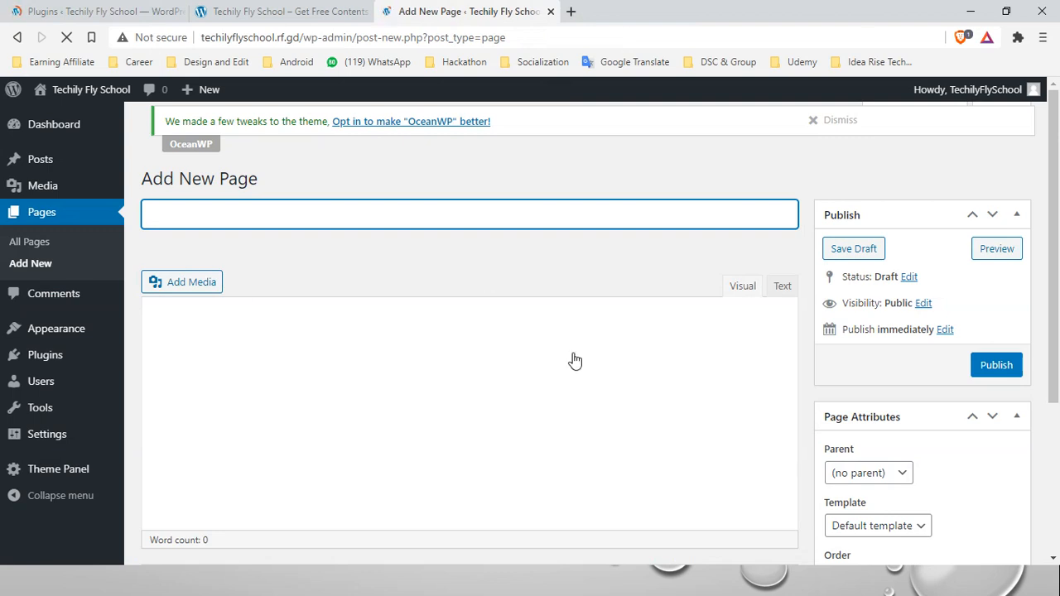
{"action": "scroll", "coordinate": [340, 313], "scroll_direction": "down", "scroll_amount": 3}
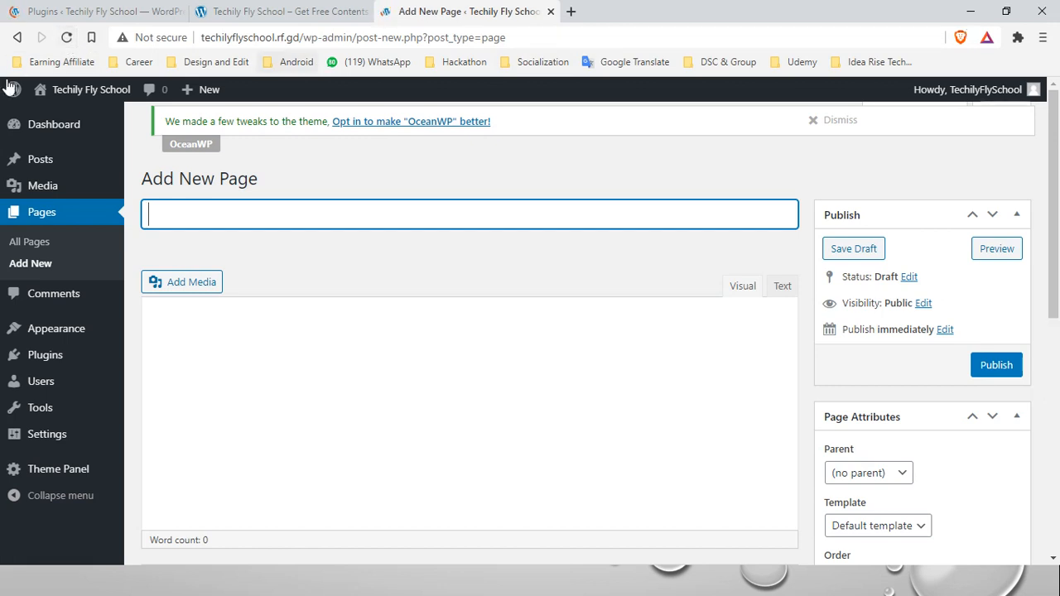
{"action": "left_click", "coordinate": [107, 11]}
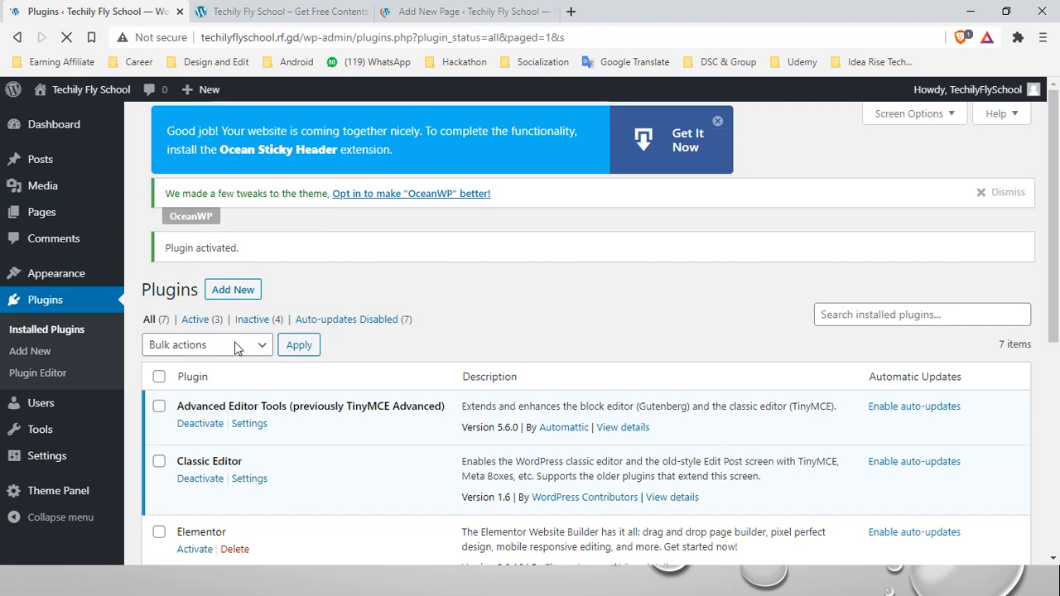
{"action": "left_click", "coordinate": [470, 10]}
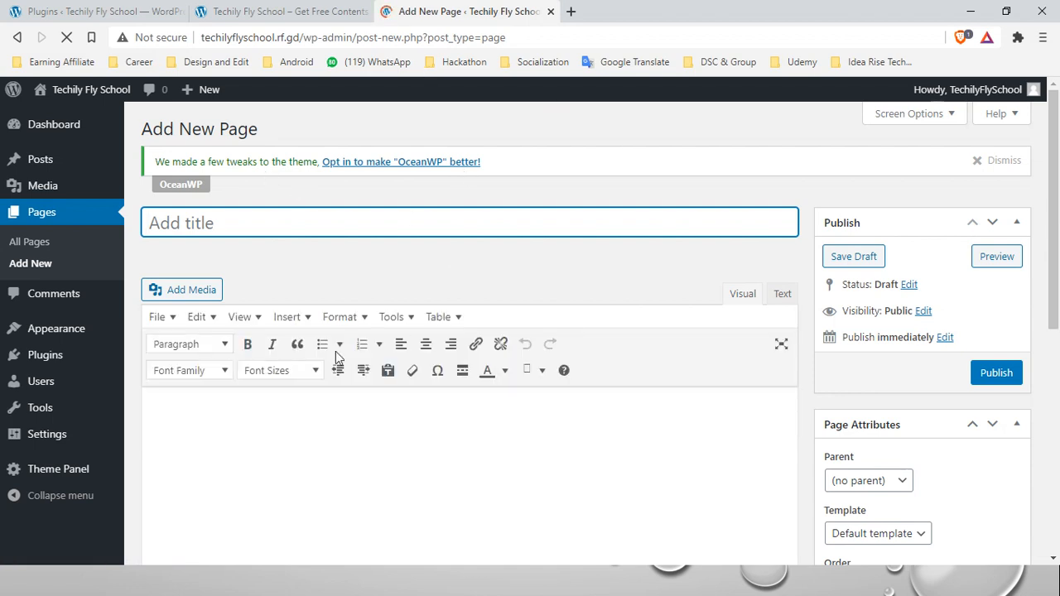
{"action": "scroll", "coordinate": [304, 294], "scroll_direction": "down", "scroll_amount": 2}
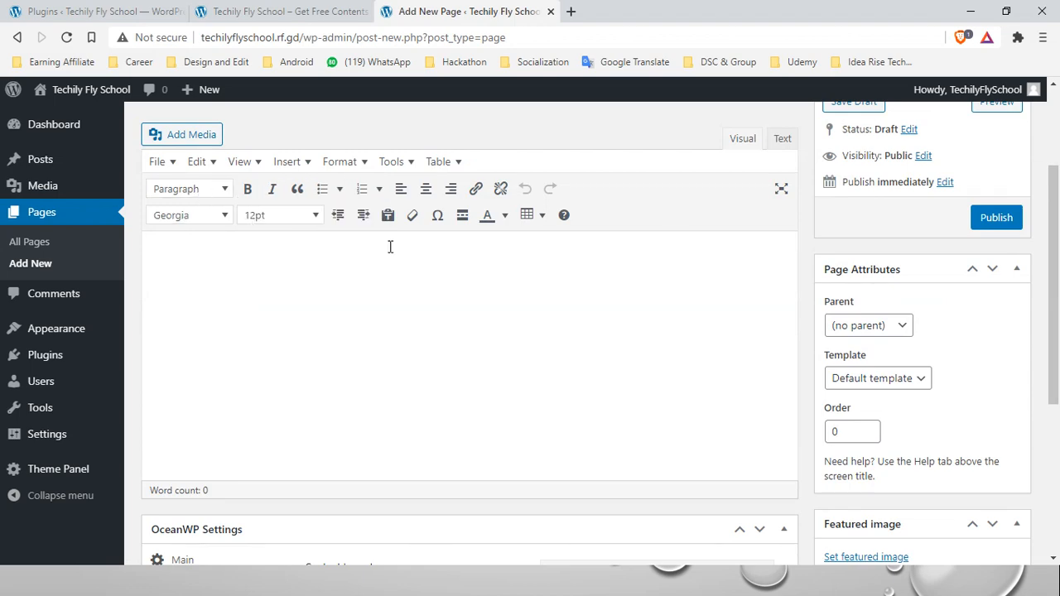
{"action": "scroll", "coordinate": [356, 332], "scroll_direction": "up", "scroll_amount": 2}
Step: Return to the installed plugins, activate Elementor and look through its Getting Started page
{"action": "left_click", "coordinate": [83, 8]}
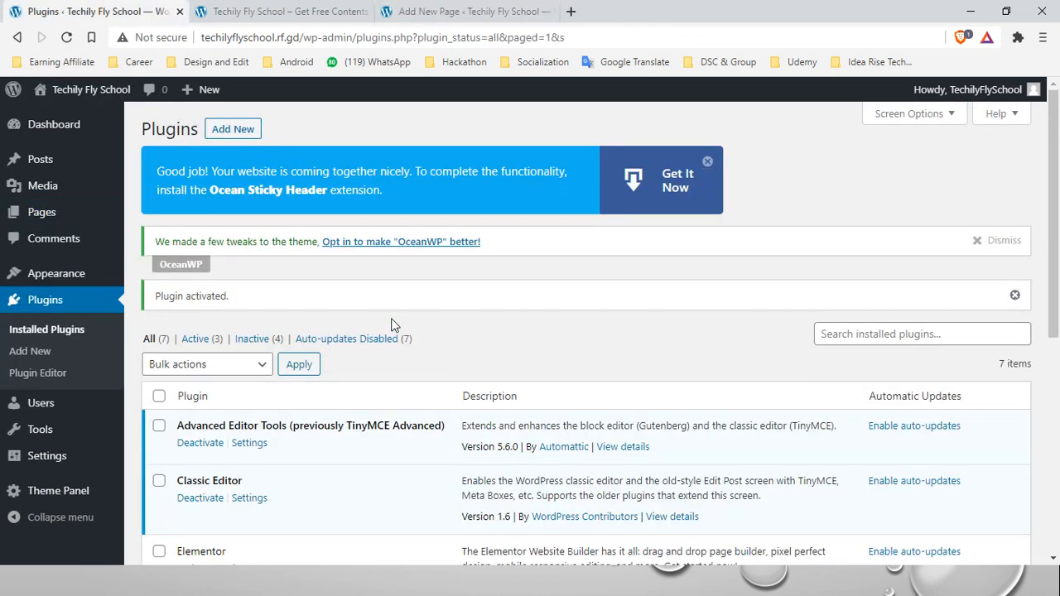
{"action": "scroll", "coordinate": [277, 411], "scroll_direction": "down", "scroll_amount": 1}
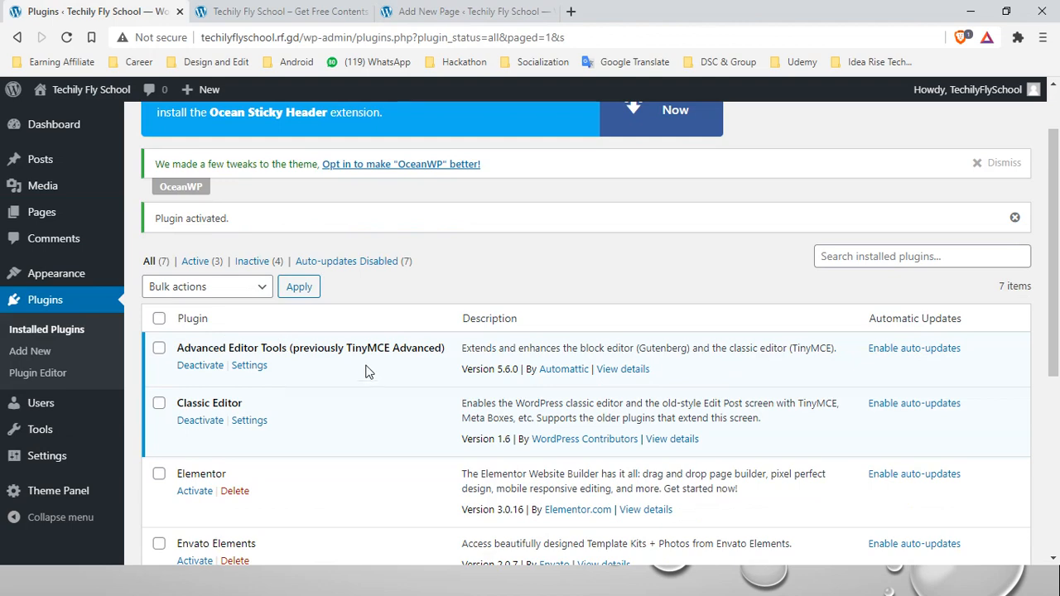
{"action": "scroll", "coordinate": [369, 287], "scroll_direction": "down", "scroll_amount": 3}
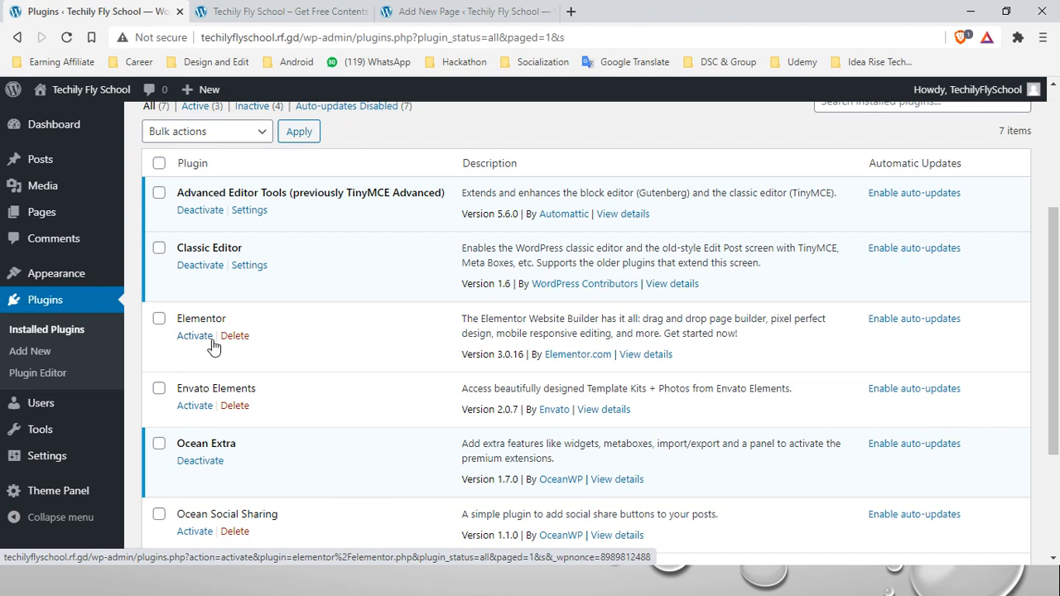
{"action": "left_click", "coordinate": [198, 339]}
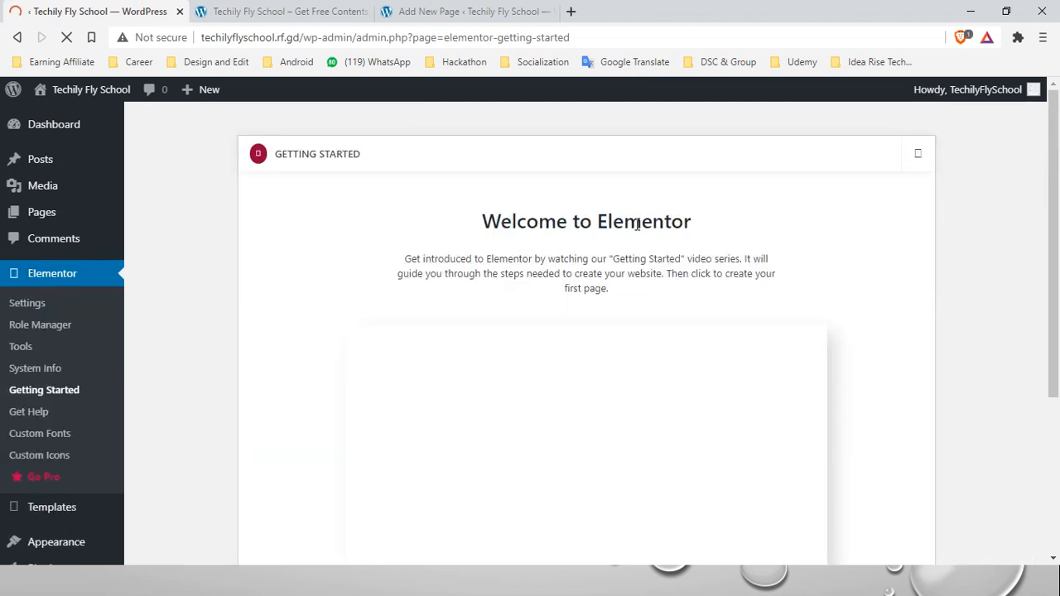
{"action": "scroll", "coordinate": [721, 215], "scroll_direction": "down", "scroll_amount": 3}
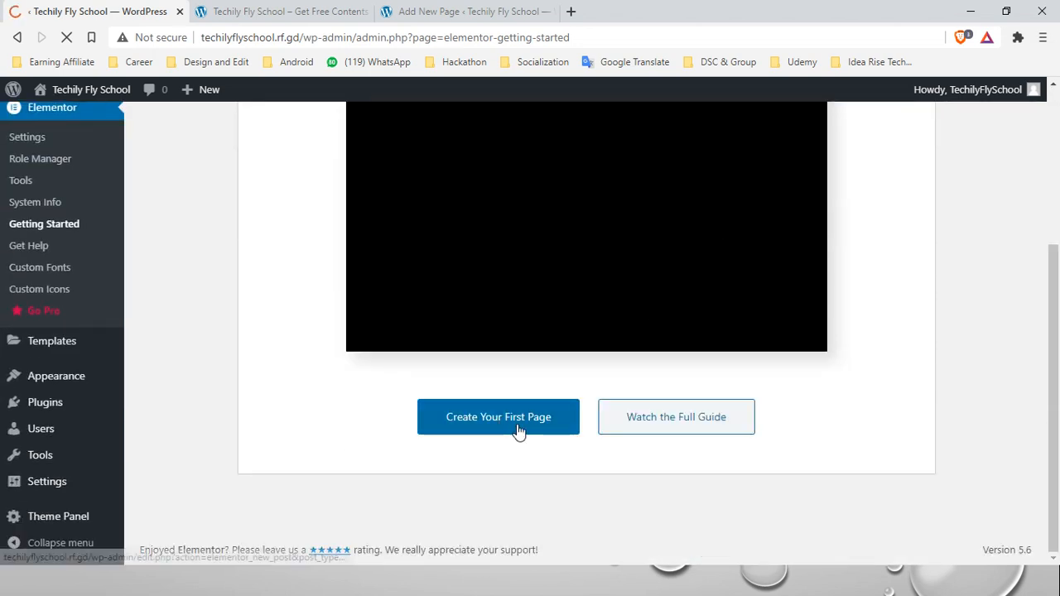
{"action": "scroll", "coordinate": [783, 409], "scroll_direction": "up", "scroll_amount": 3}
{"action": "scroll", "coordinate": [656, 315], "scroll_direction": "down", "scroll_amount": 2}
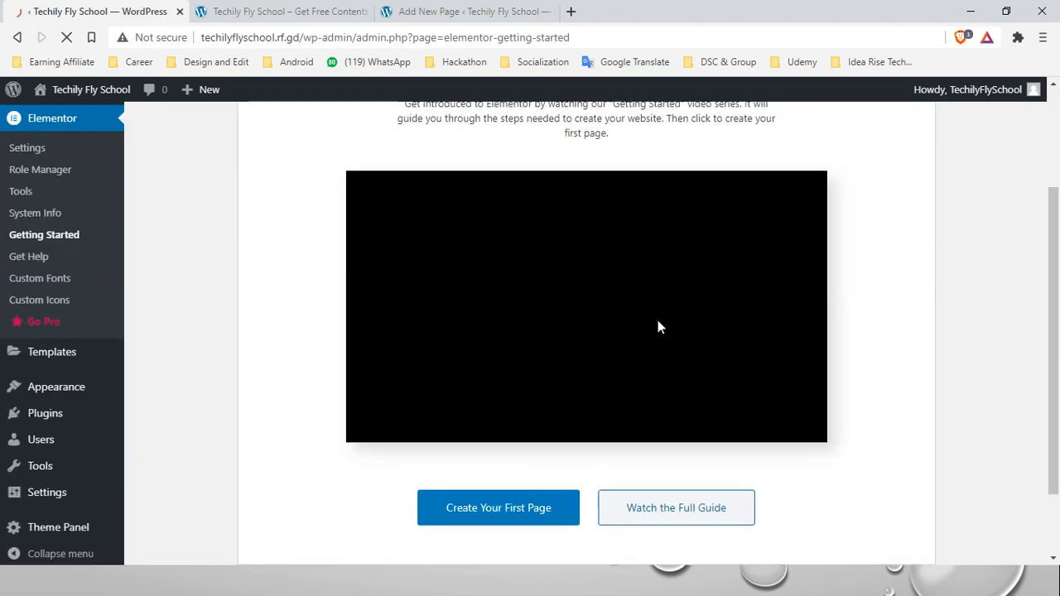
{"action": "scroll", "coordinate": [679, 522], "scroll_direction": "down", "scroll_amount": 1}
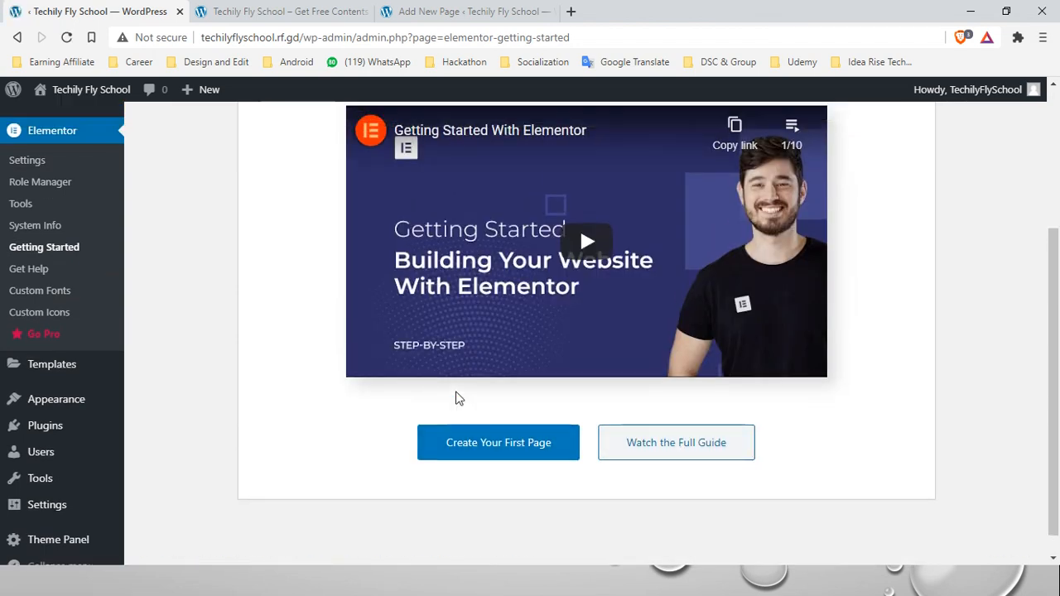
{"action": "scroll", "coordinate": [33, 274], "scroll_direction": "down", "scroll_amount": 3}
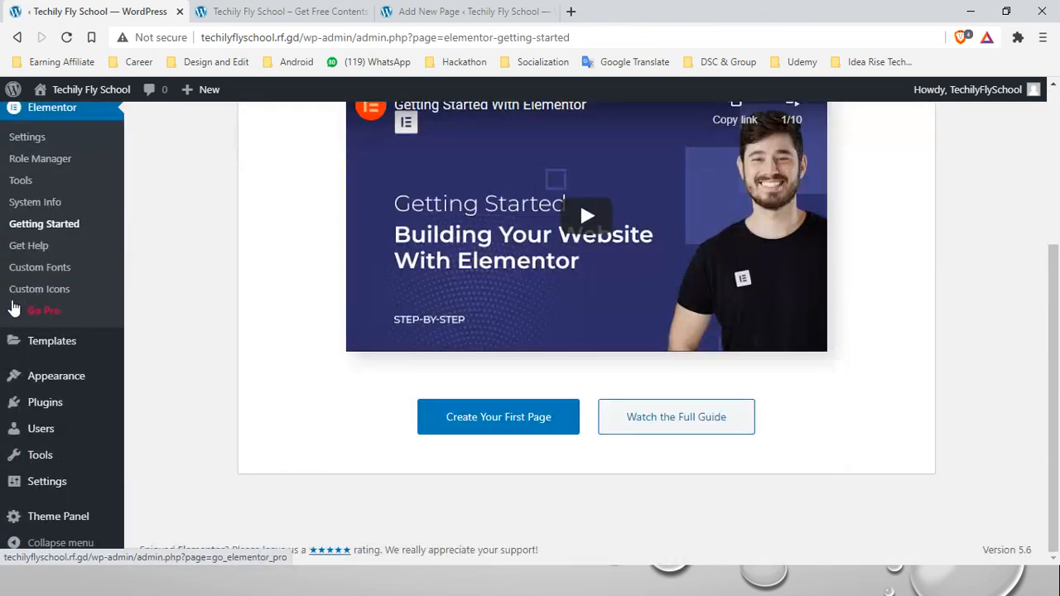
Step: Go back to the installed plugins, select all of them and apply the Activate bulk action
{"action": "mouse_move", "coordinate": [20, 402]}
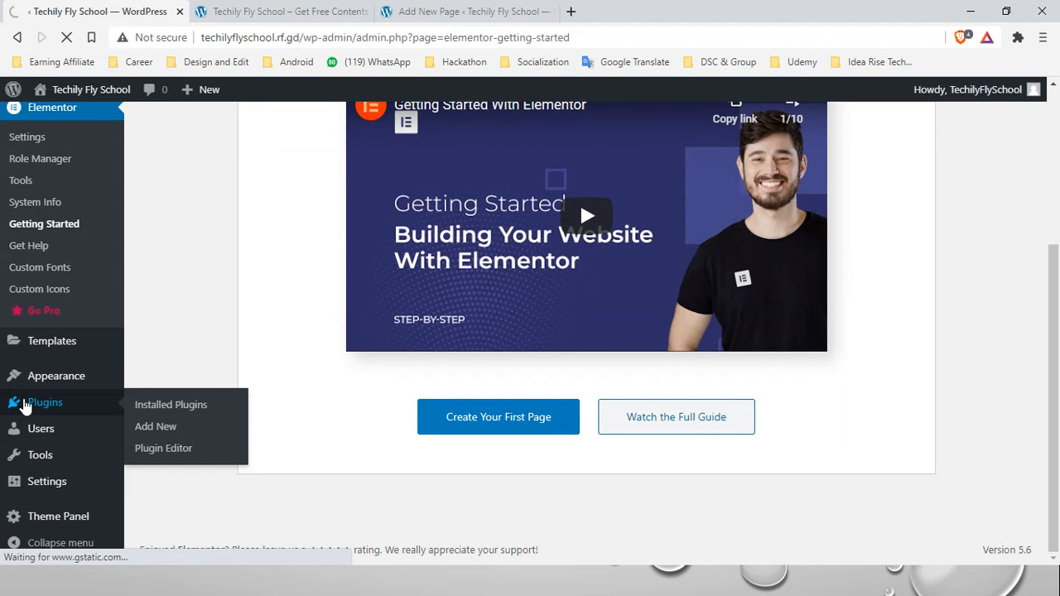
{"action": "left_click", "coordinate": [43, 402]}
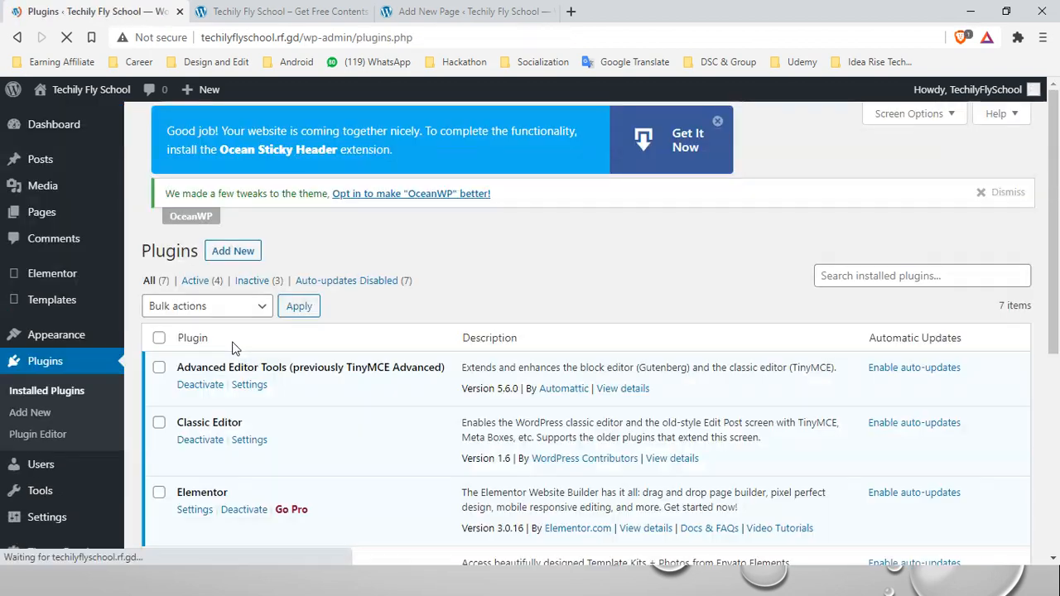
{"action": "scroll", "coordinate": [240, 332], "scroll_direction": "down", "scroll_amount": 5}
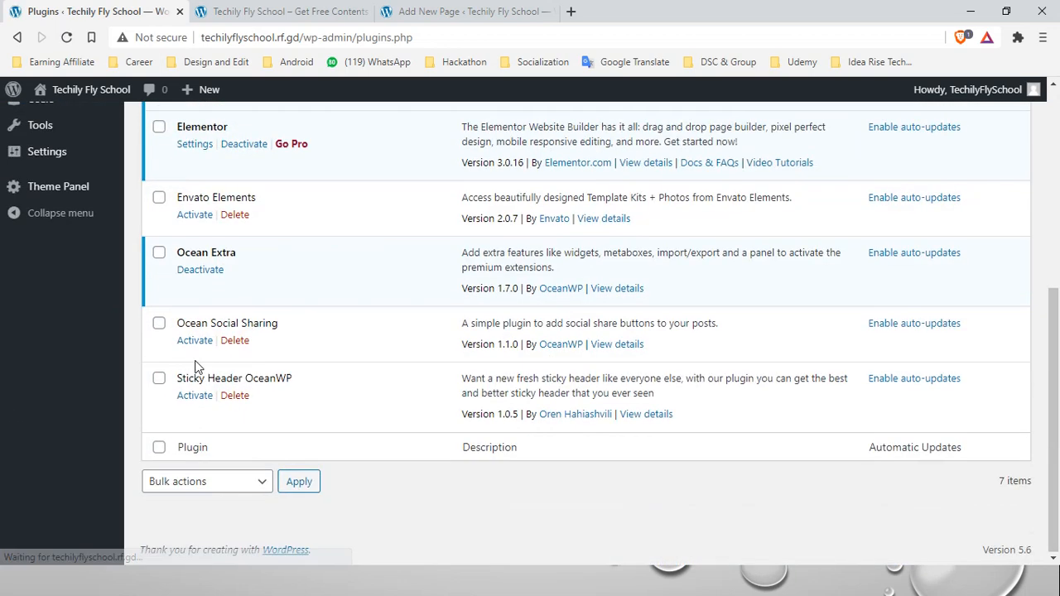
{"action": "left_click", "coordinate": [161, 466]}
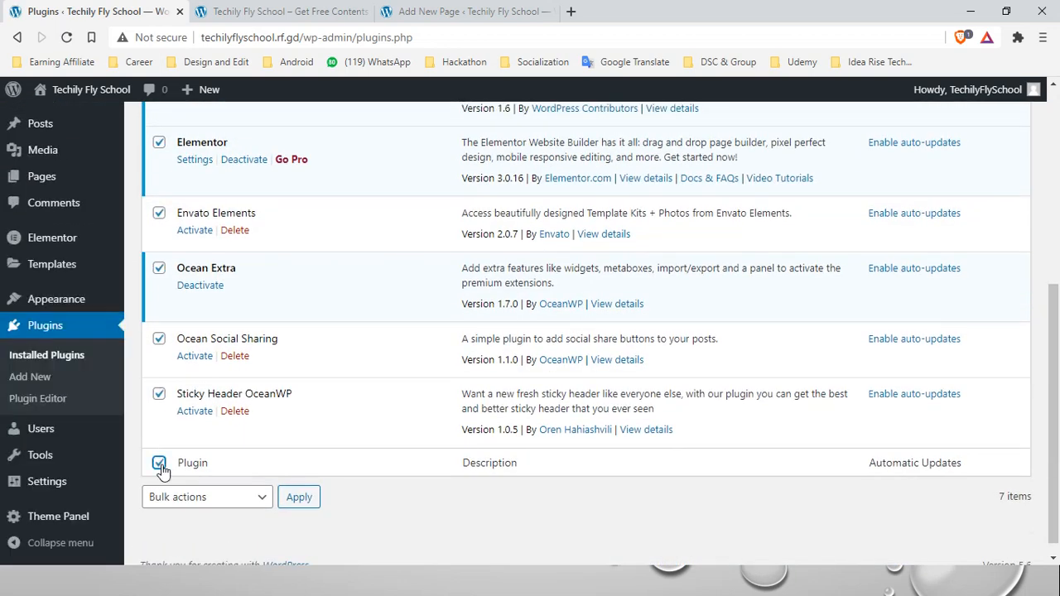
{"action": "left_click", "coordinate": [197, 497]}
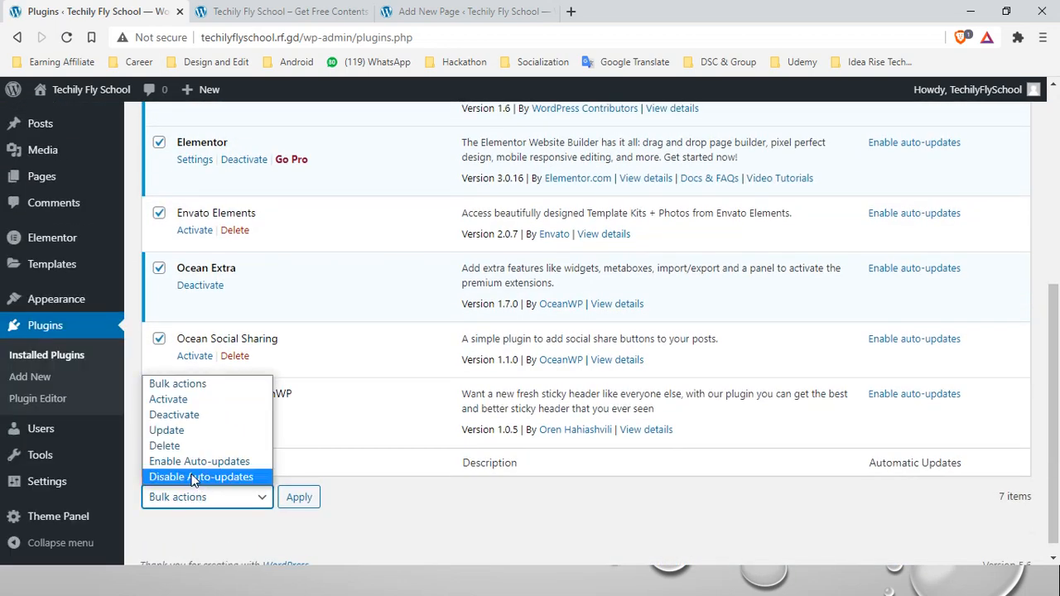
{"action": "left_click", "coordinate": [174, 400]}
{"action": "left_click", "coordinate": [303, 496]}
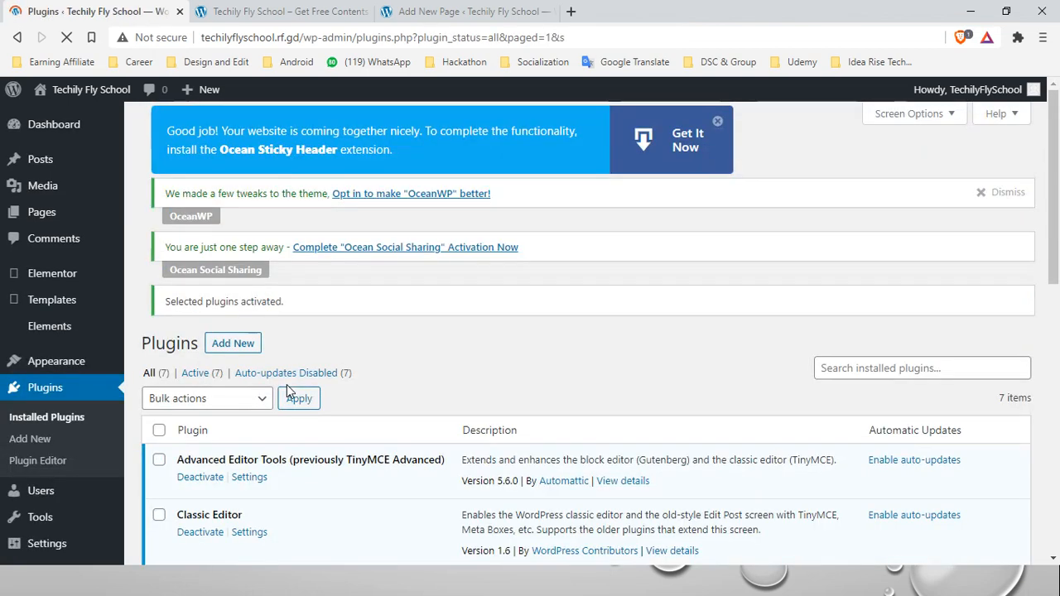
Step: Review the whole installed plugins list to check the activation status of each plugin
{"action": "scroll", "coordinate": [278, 391], "scroll_direction": "down", "scroll_amount": 4}
{"action": "scroll", "coordinate": [277, 391], "scroll_direction": "down", "scroll_amount": 3}
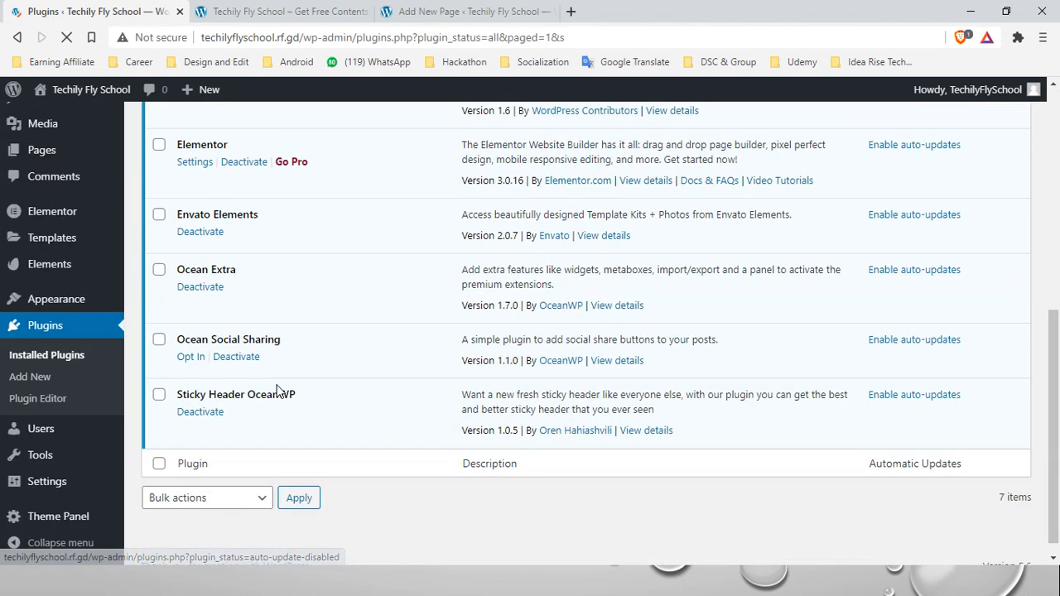
{"action": "left_click", "coordinate": [225, 481]}
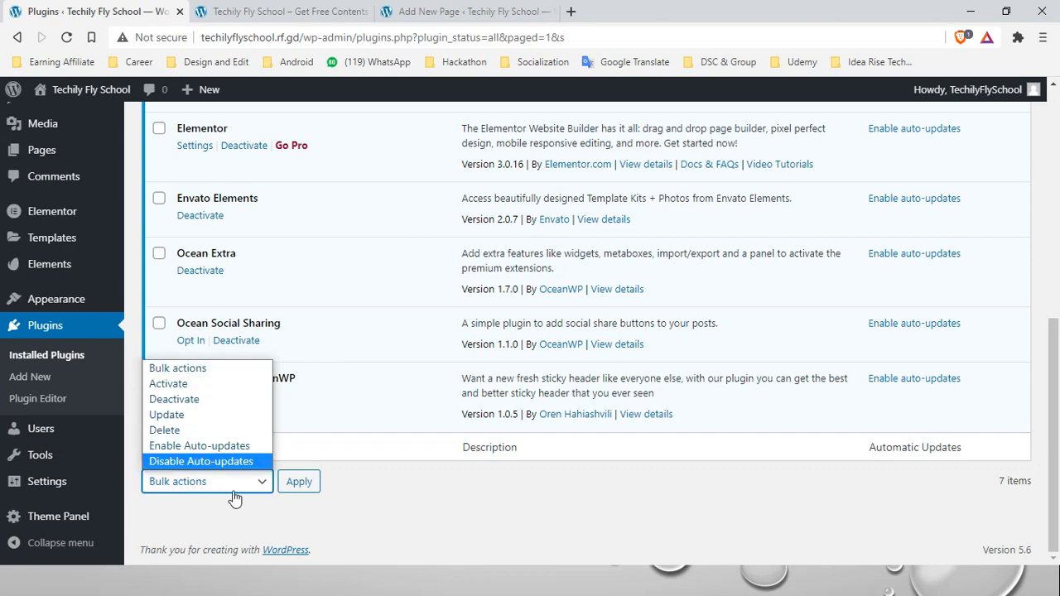
{"action": "left_click", "coordinate": [407, 502]}
{"action": "scroll", "coordinate": [393, 457], "scroll_direction": "up", "scroll_amount": 3}
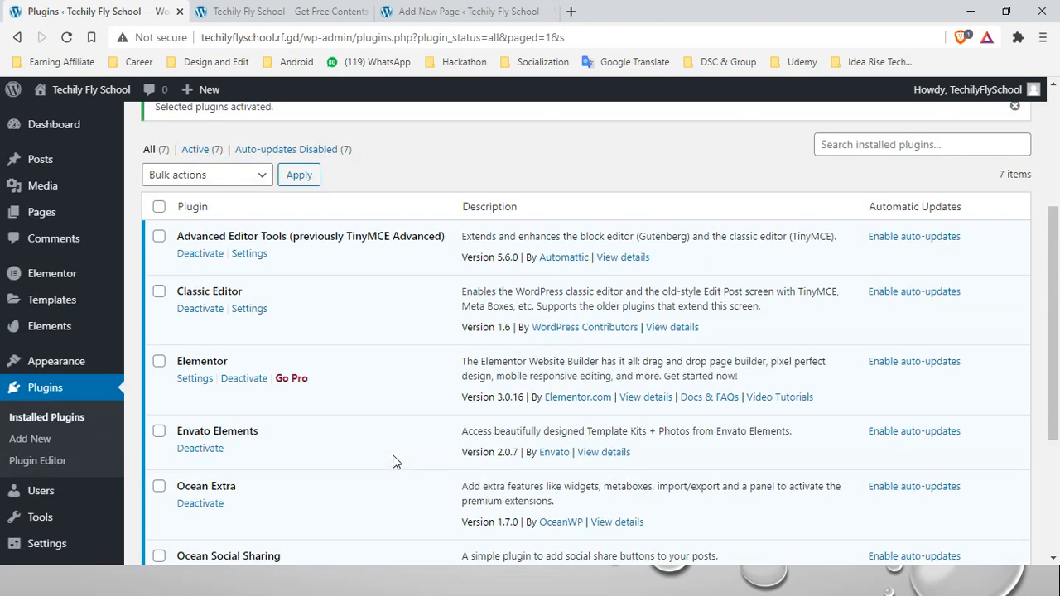
{"action": "scroll", "coordinate": [393, 461], "scroll_direction": "down", "scroll_amount": 2}
{"action": "scroll", "coordinate": [303, 336], "scroll_direction": "up", "scroll_amount": 3}
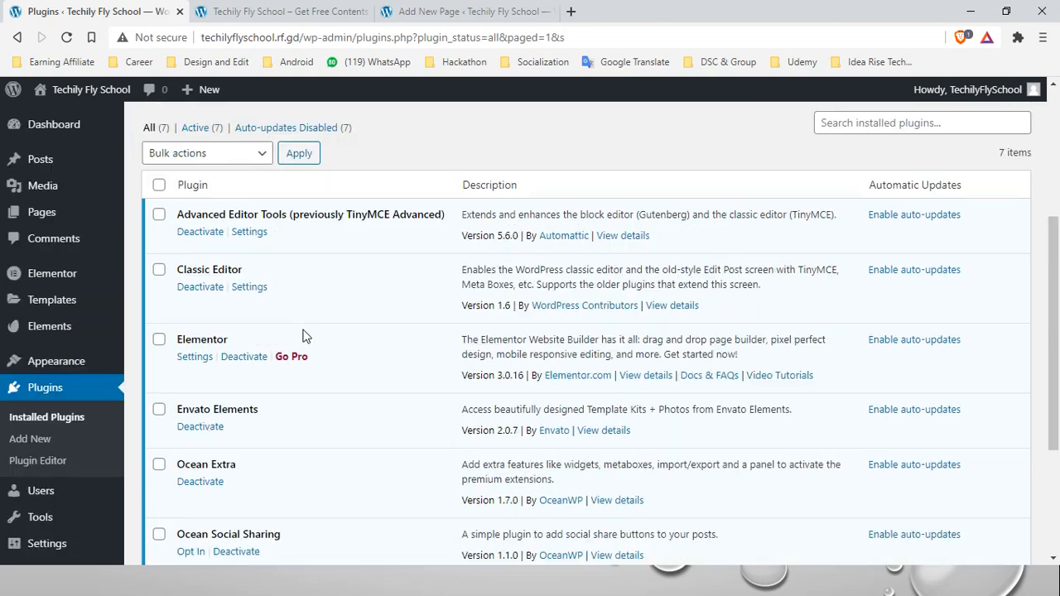
{"action": "scroll", "coordinate": [303, 336], "scroll_direction": "down", "scroll_amount": 3}
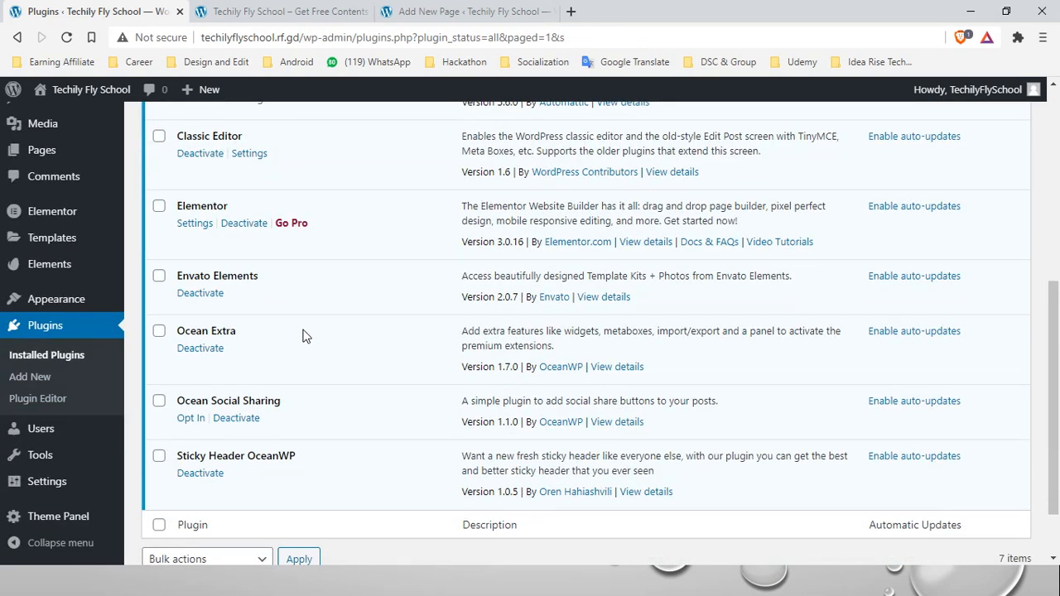
{"action": "scroll", "coordinate": [303, 337], "scroll_direction": "up", "scroll_amount": 3}
{"action": "scroll", "coordinate": [303, 336], "scroll_direction": "up", "scroll_amount": 2}
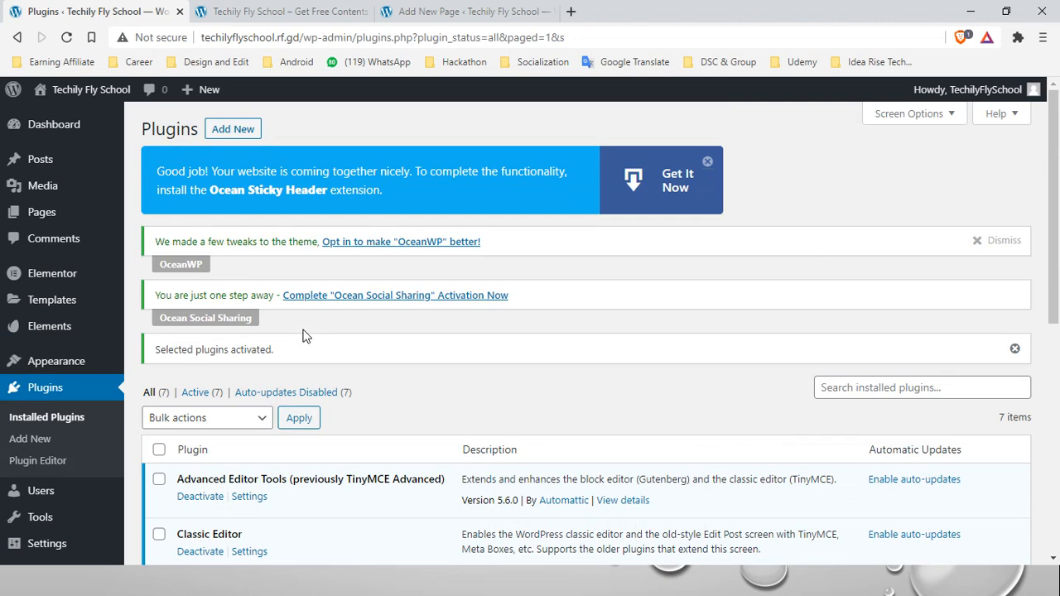
{"action": "scroll", "coordinate": [303, 336], "scroll_direction": "down", "scroll_amount": 6}
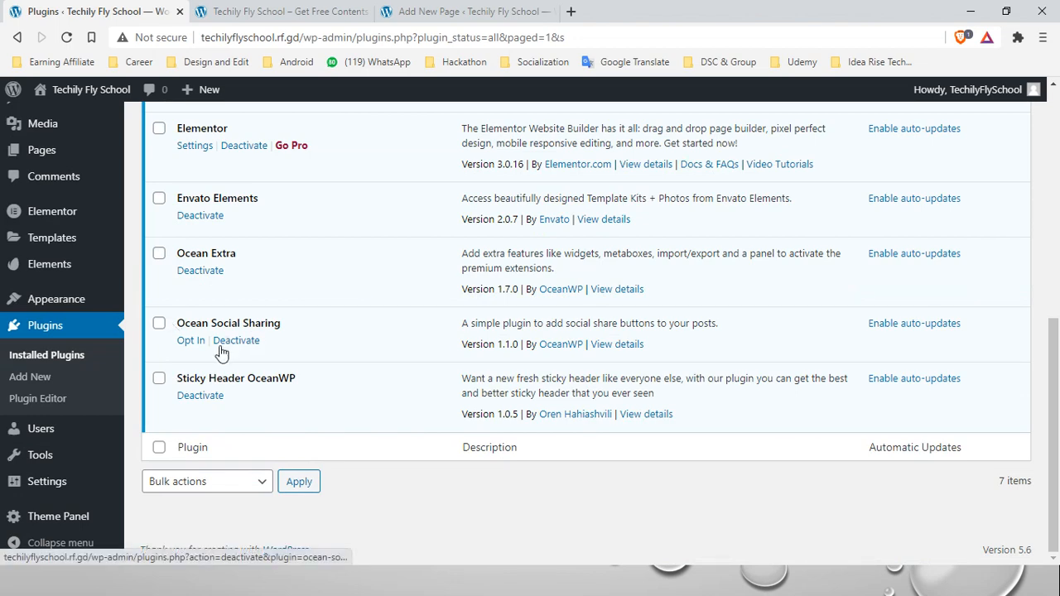
{"action": "scroll", "coordinate": [221, 353], "scroll_direction": "up", "scroll_amount": 5}
{"action": "scroll", "coordinate": [222, 351], "scroll_direction": "down", "scroll_amount": 4}
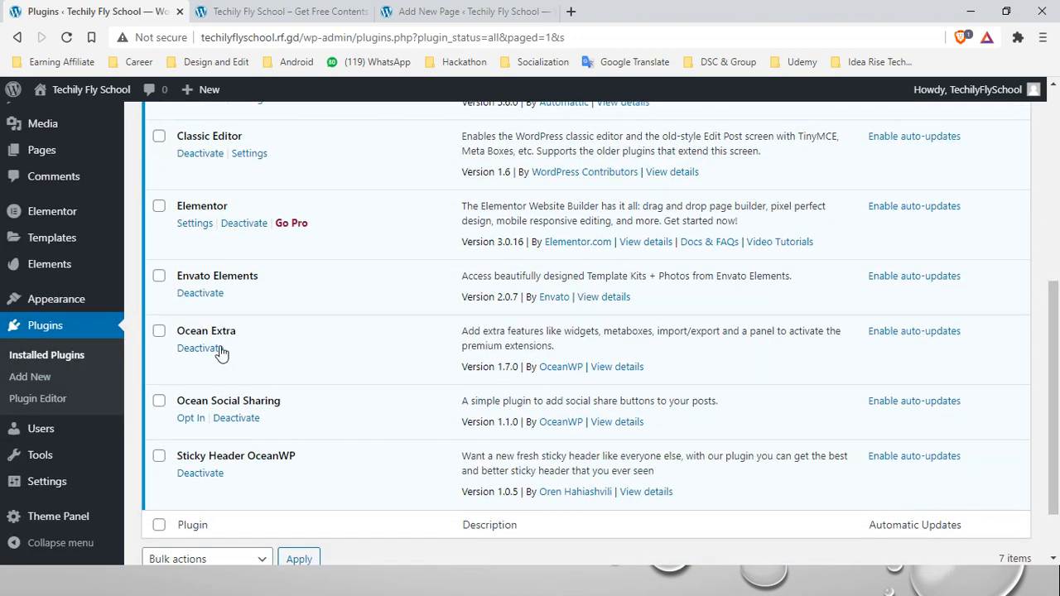
{"action": "scroll", "coordinate": [221, 353], "scroll_direction": "up", "scroll_amount": 5}
{"action": "scroll", "coordinate": [220, 353], "scroll_direction": "down", "scroll_amount": 4}
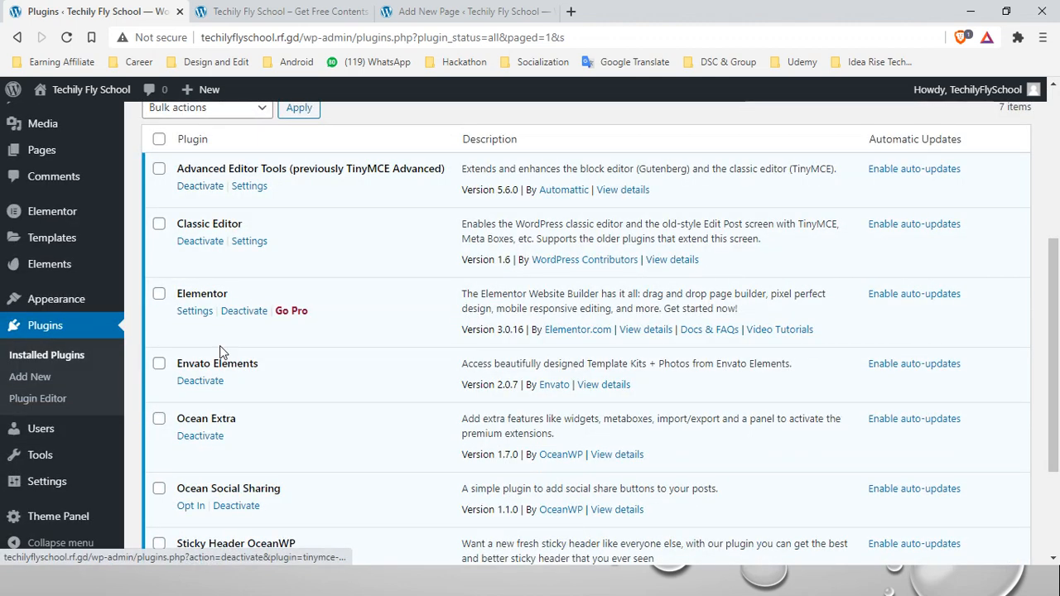